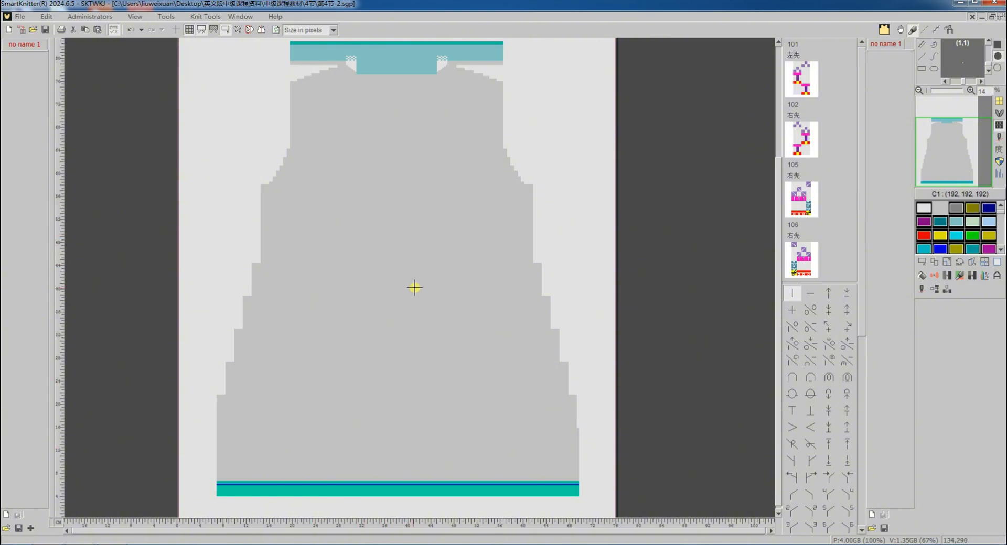
Translate the cable-patterned piece to knitting machine code for the Shima Seiki SSG122 and dismiss the feeder collision warning.
scroll(409, 236, up, 4)
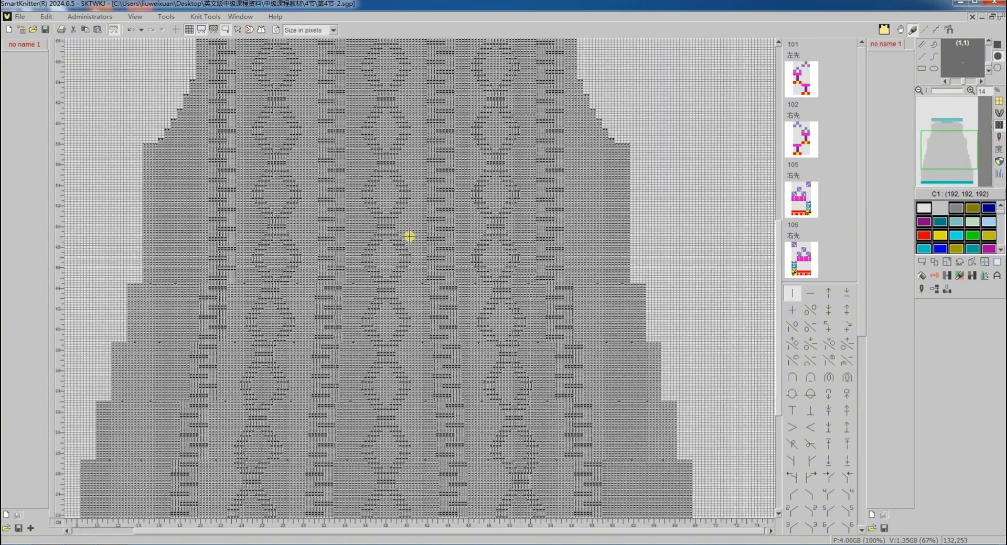
scroll(397, 269, up, 5)
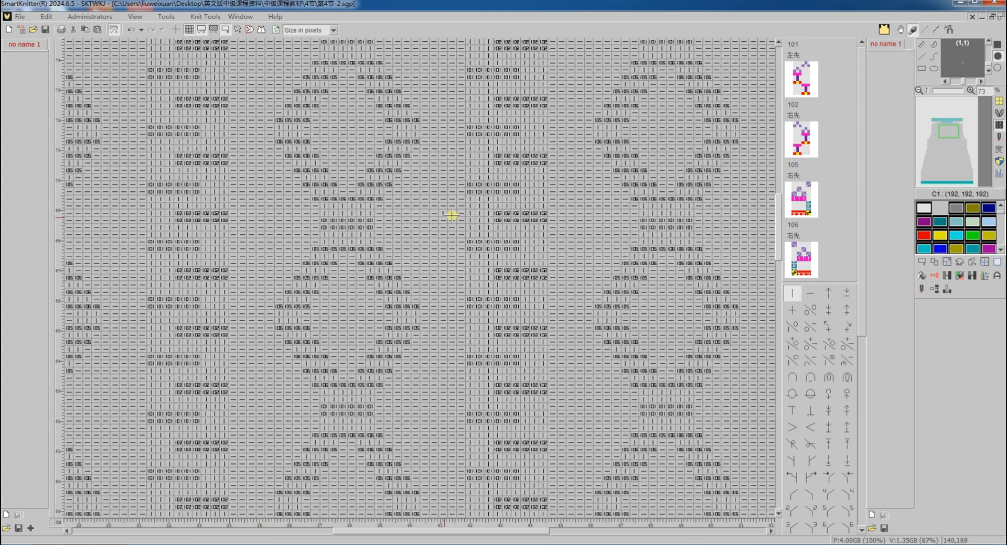
click(923, 292)
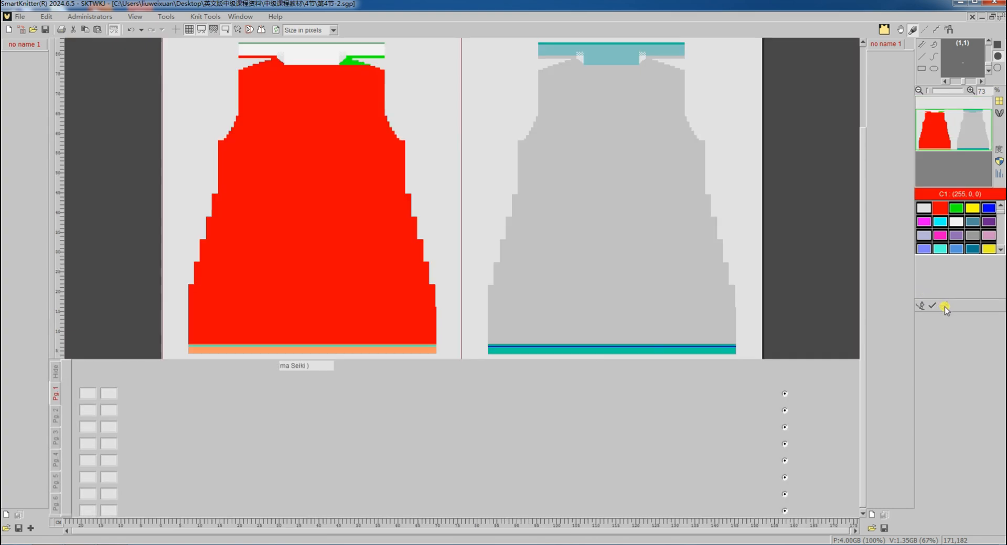
click(945, 307)
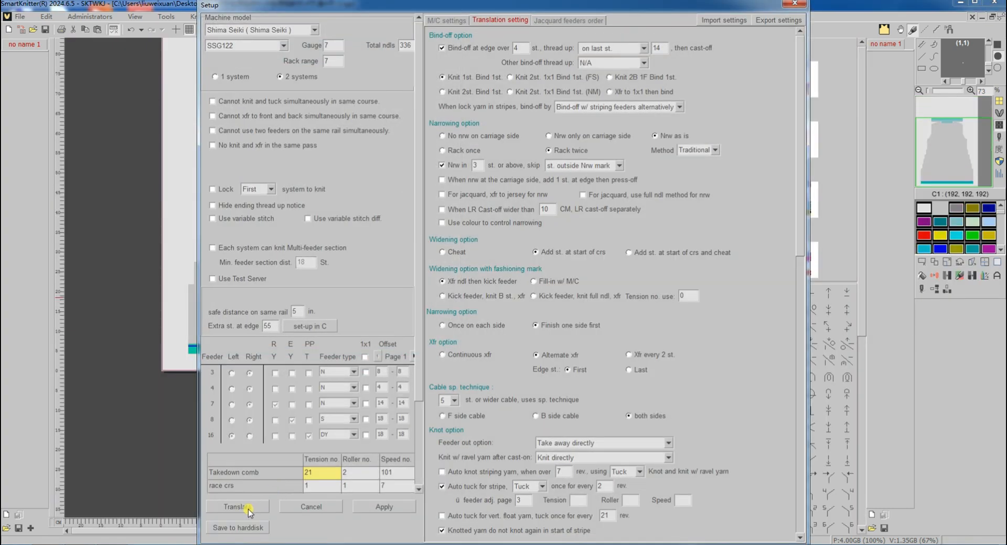
click(246, 507)
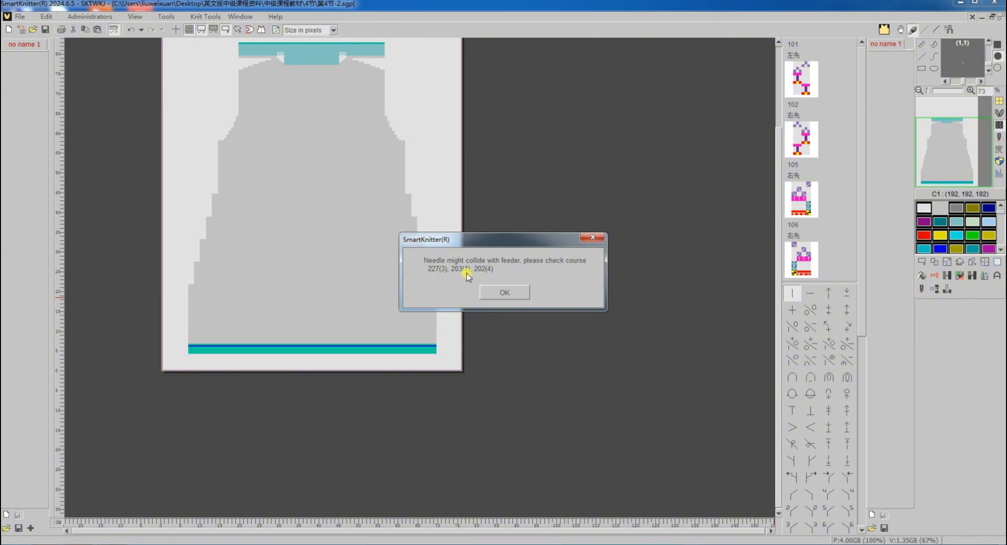
click(504, 294)
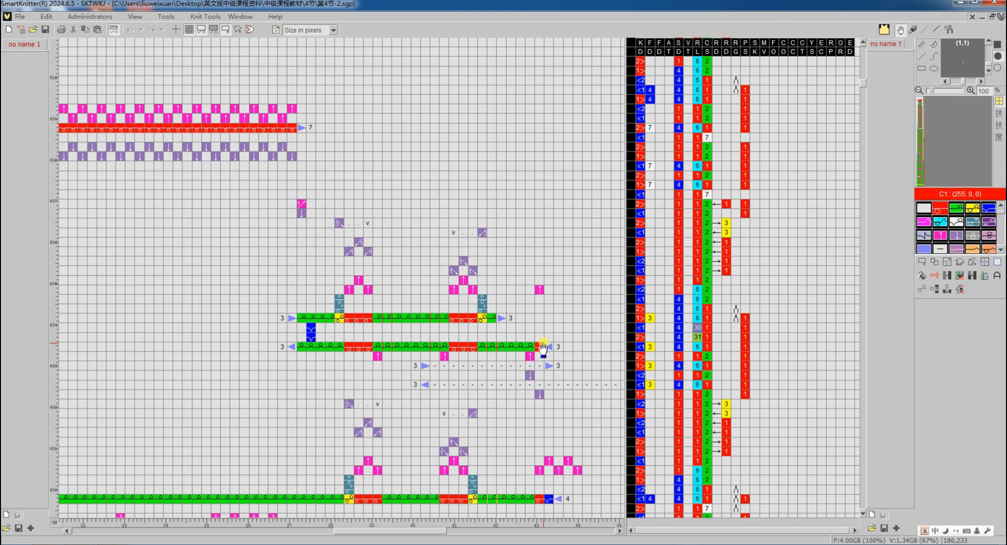
Locate the flagged feeder 3 edge stitch in the machine code and replace its pattern stitch on the right shoulder with the up-arrow stitch.
scroll(541, 317, up, 15)
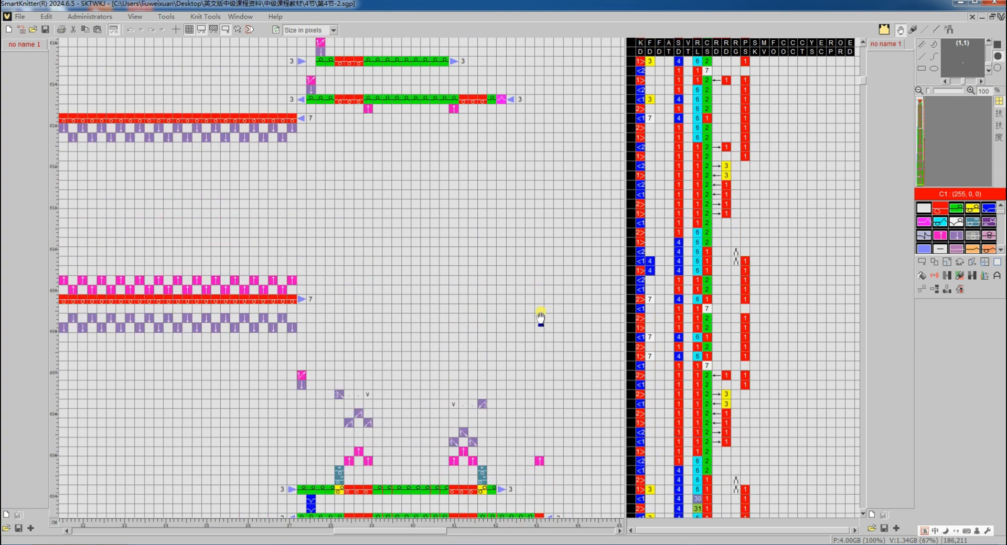
scroll(540, 318, up, 10)
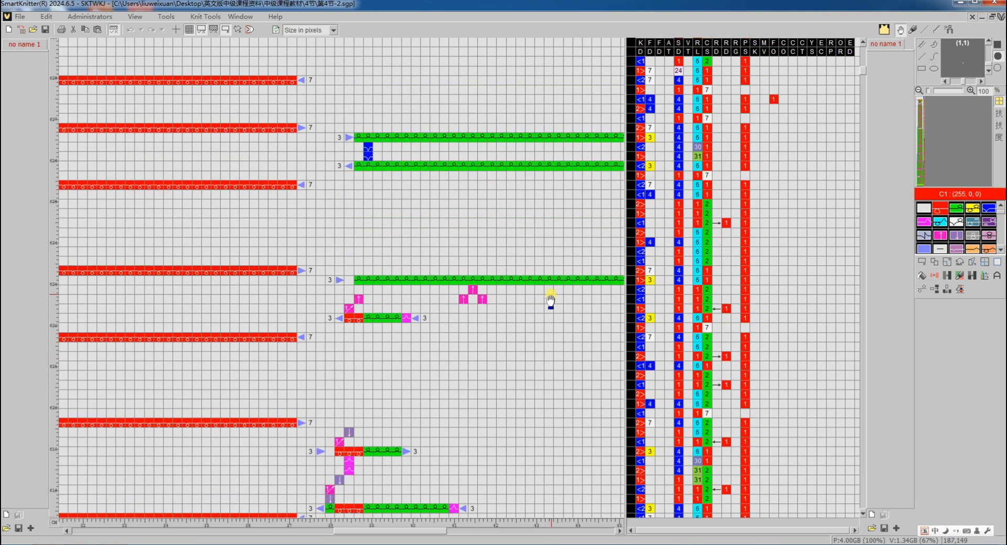
scroll(535, 289, down, 15)
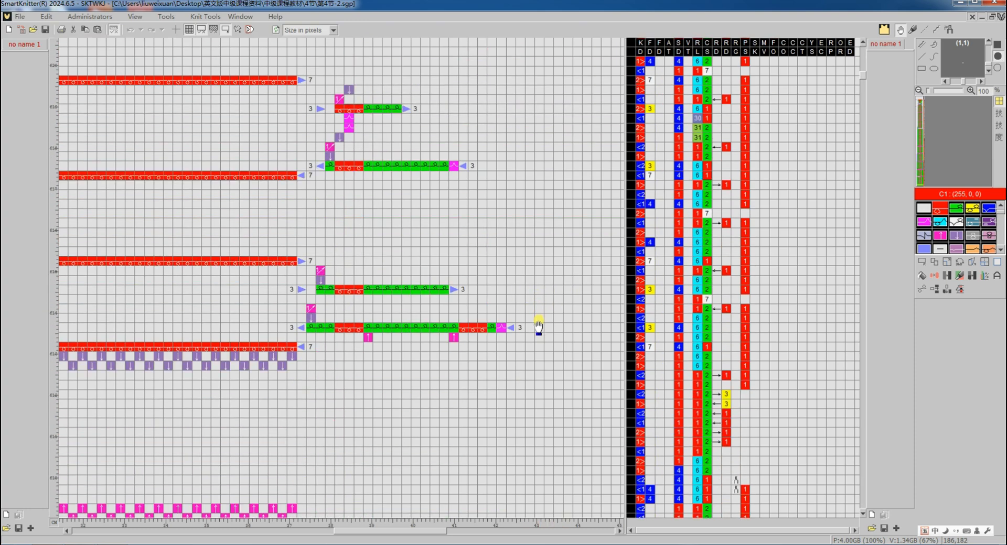
scroll(539, 330, down, 2)
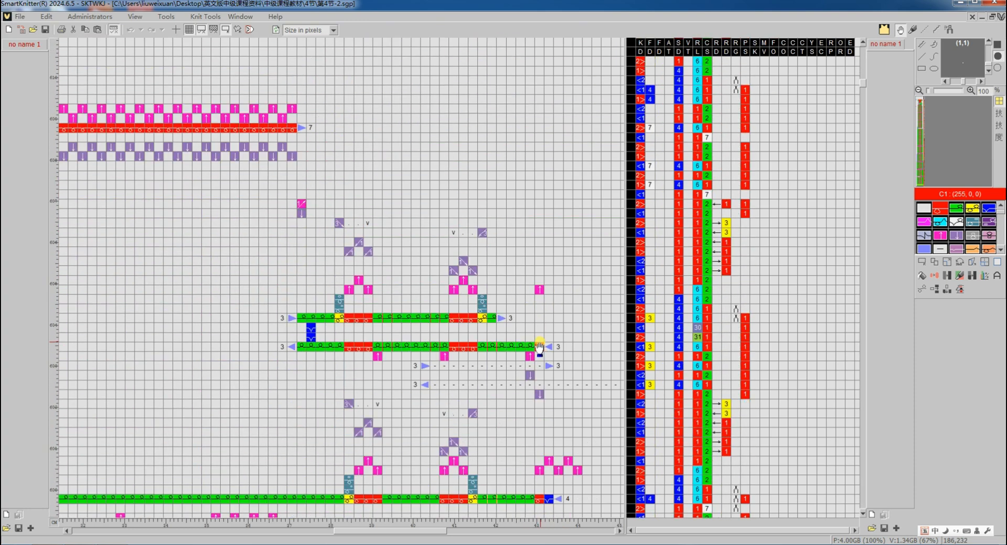
double_click(541, 346)
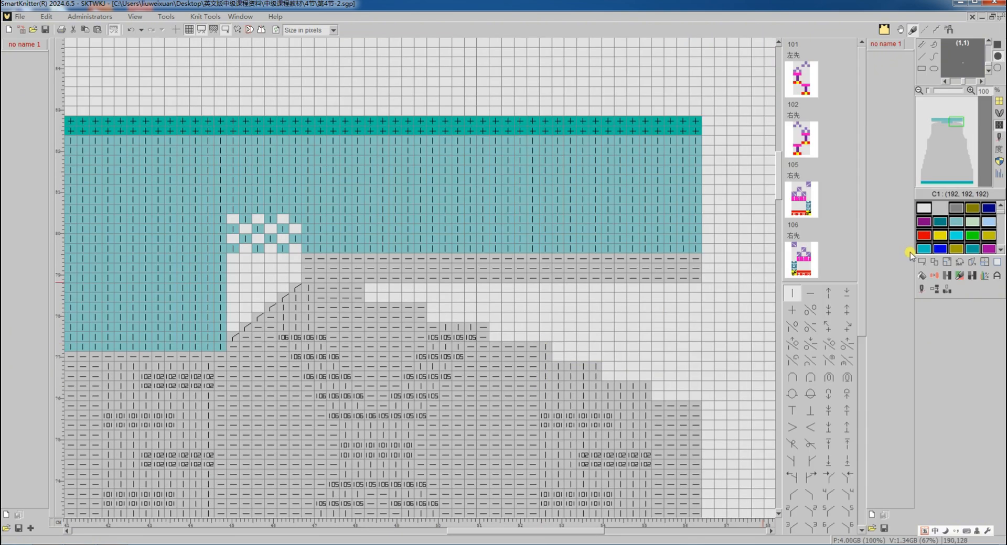
click(831, 296)
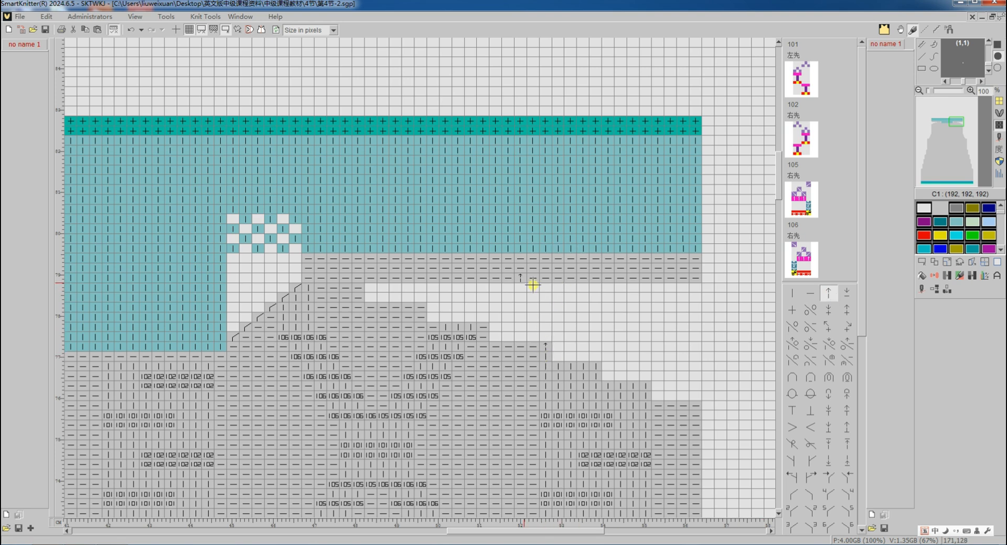
Retranslate the pattern to knitting machine code with the same machine settings and dismiss the collision warning.
click(922, 290)
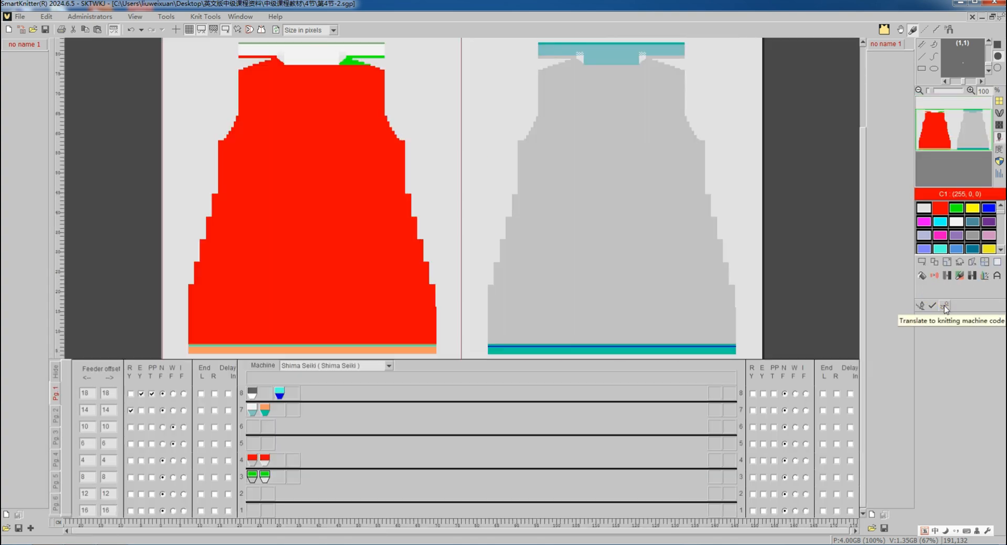
click(944, 306)
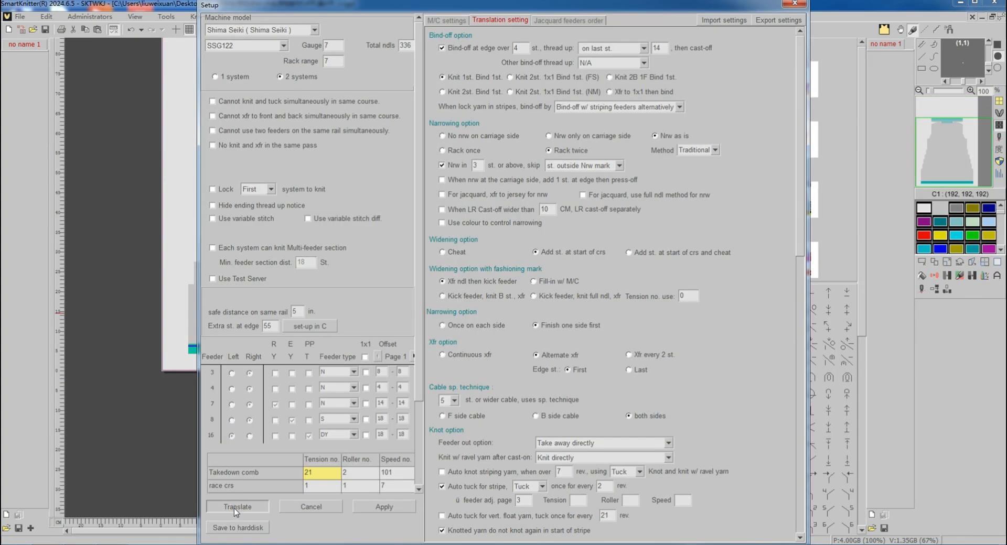
click(234, 508)
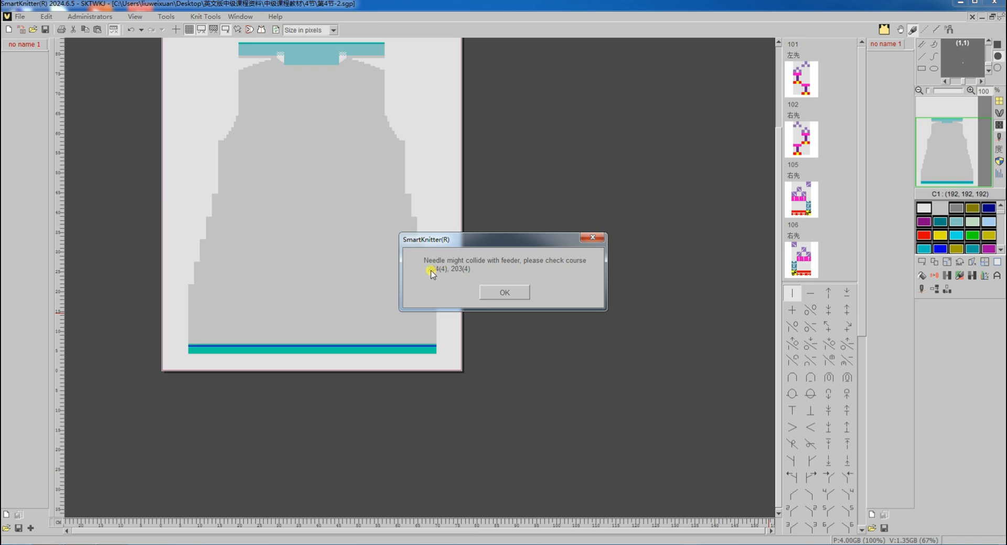
click(500, 292)
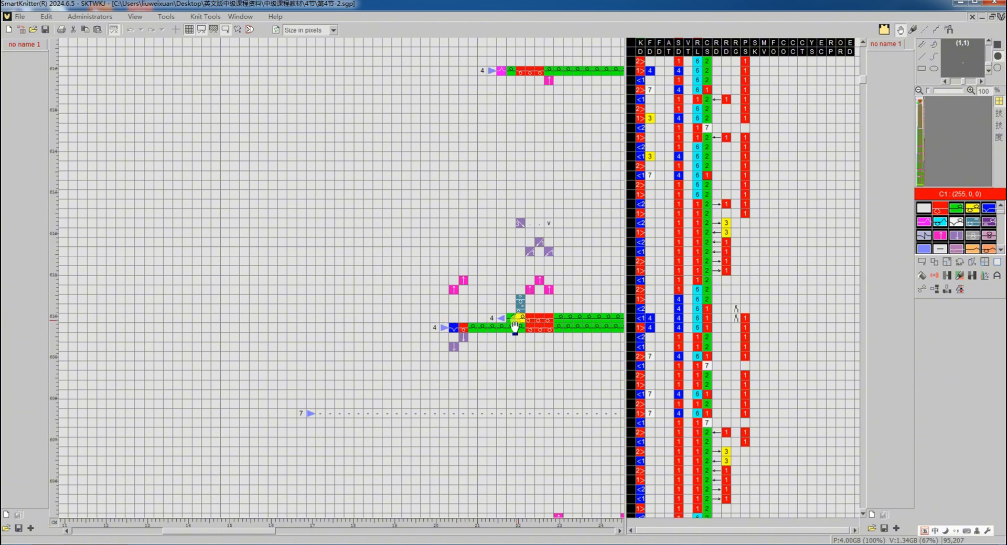
Trace the flagged feeder 4 edge stitch back to the pattern and replace it on the left shoulder step with the up-arrow stitch.
double_click(463, 326)
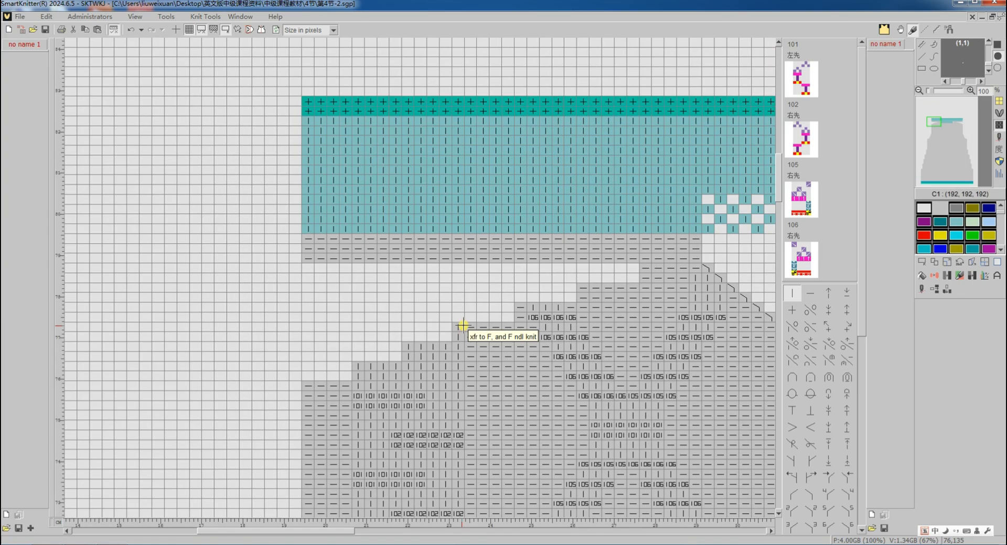
click(826, 295)
click(455, 329)
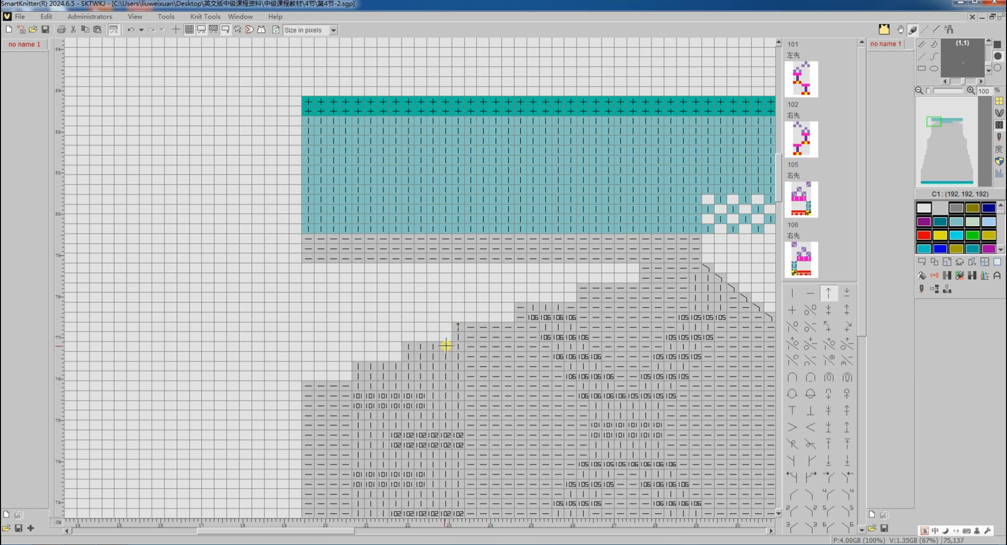
click(445, 345)
click(707, 317)
Translate the corrected pattern to knitting machine code again and review the shoulder courses in the result.
click(922, 290)
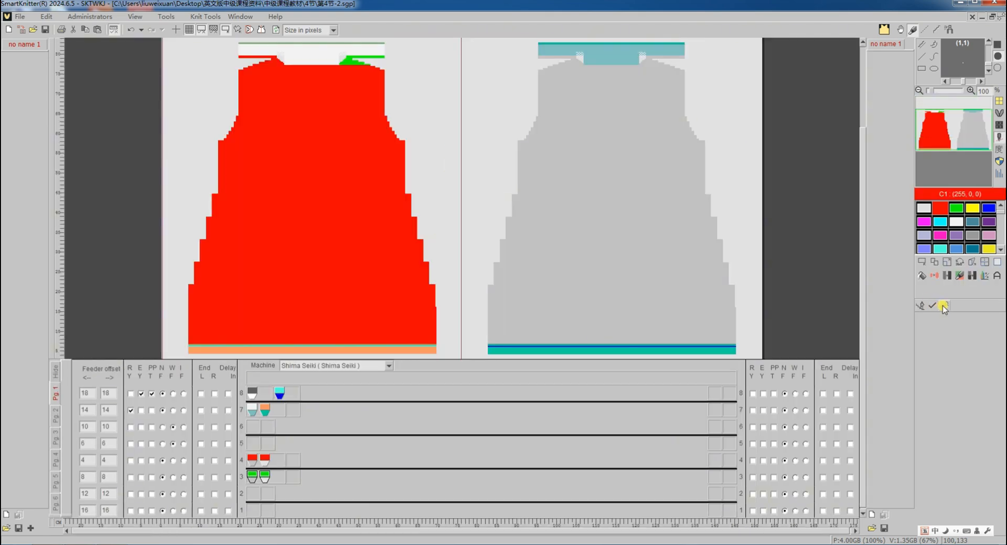
click(942, 306)
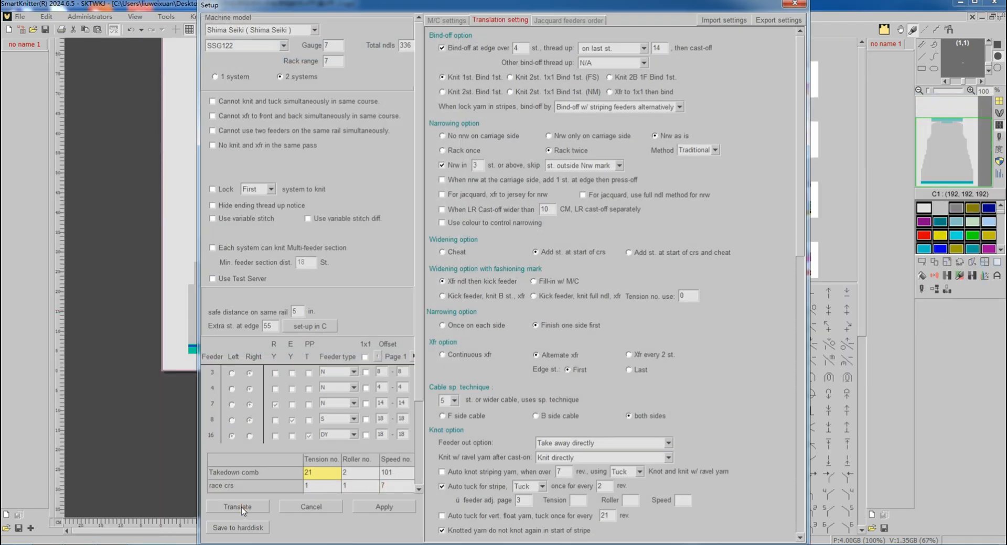
click(239, 507)
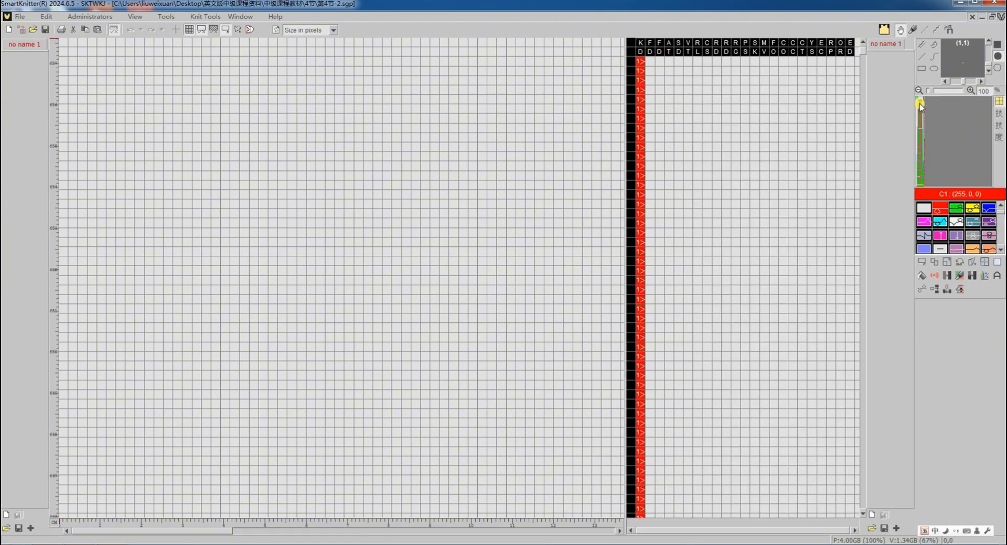
scroll(411, 300, up, 4)
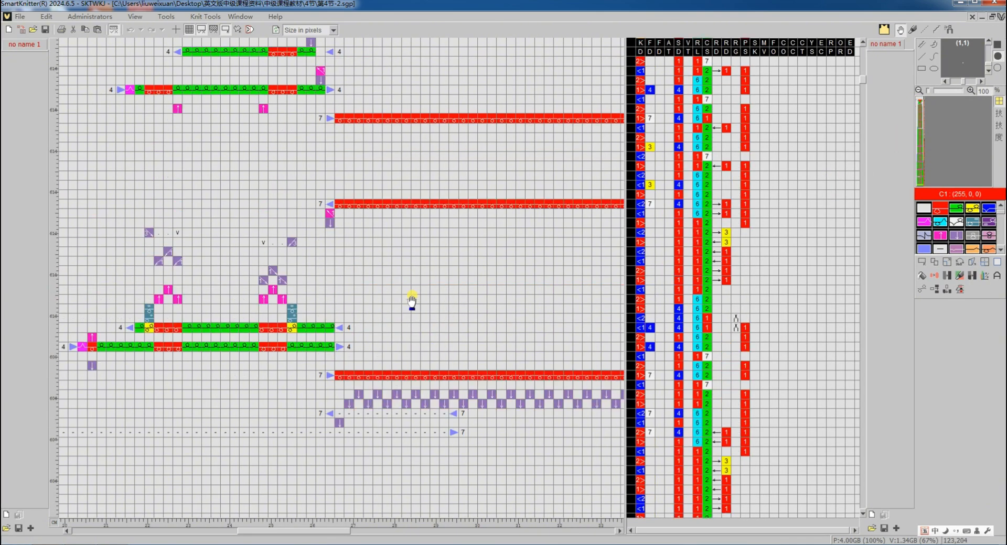
scroll(412, 300, left, 3)
scroll(375, 310, up, 6)
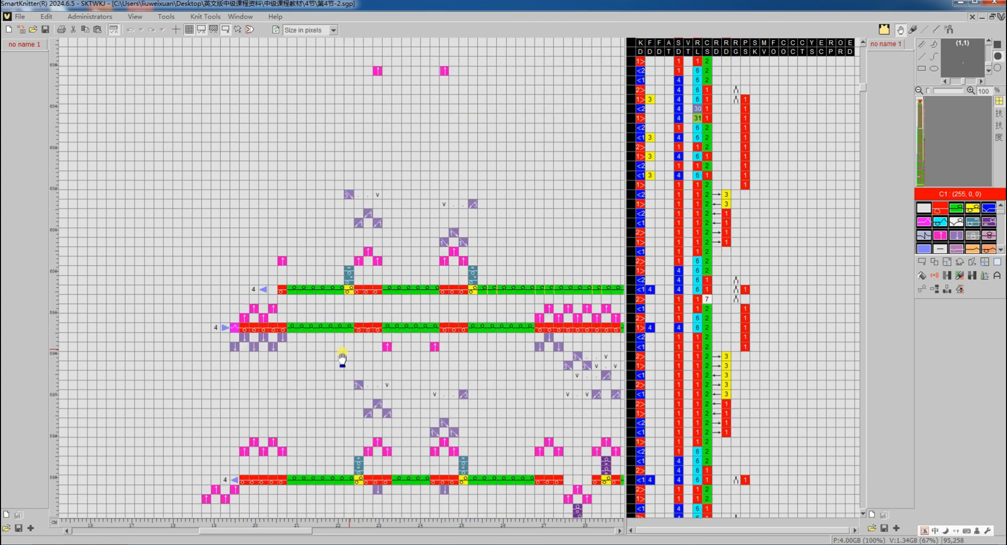
scroll(342, 360, down, 2)
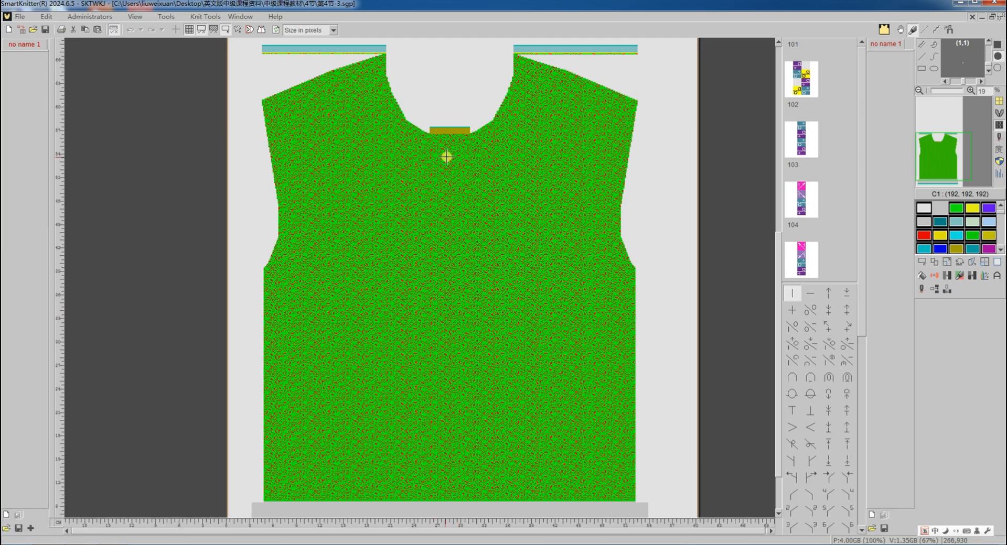
Translate the two-colour front piece in 第4节-3.sgp to machine code for the Ci Xing GE2-52C and dismiss the collision warning.
scroll(446, 156, up, 5)
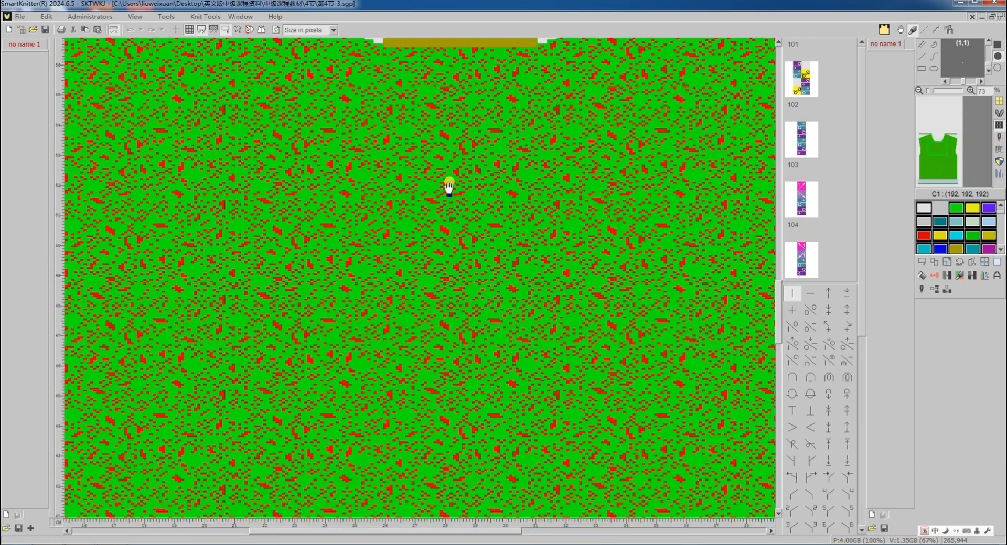
scroll(447, 189, up, 5)
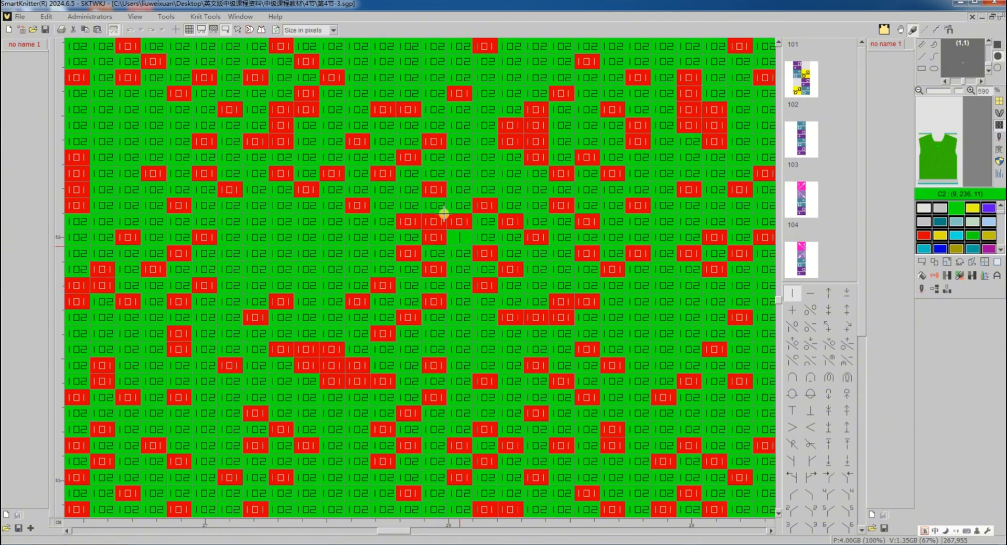
click(921, 295)
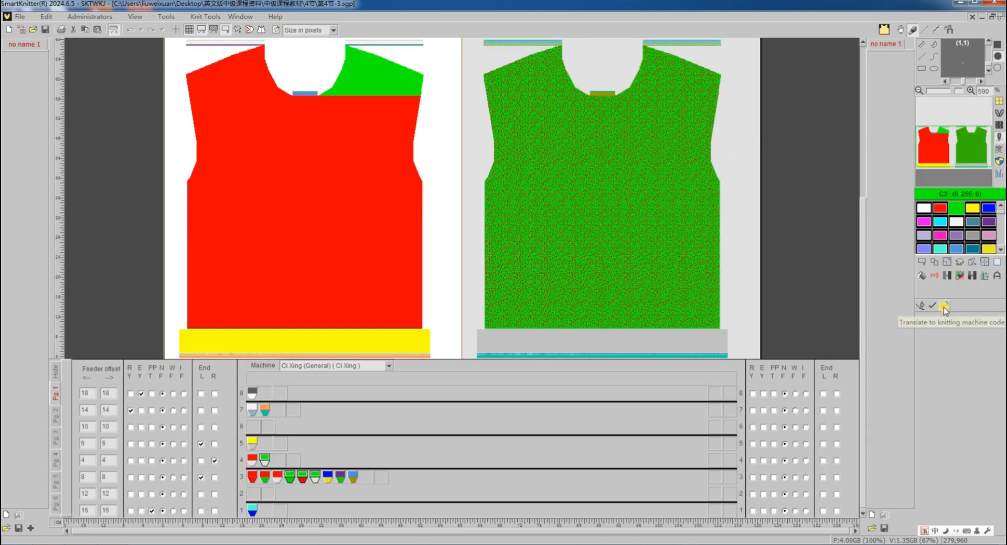
click(943, 307)
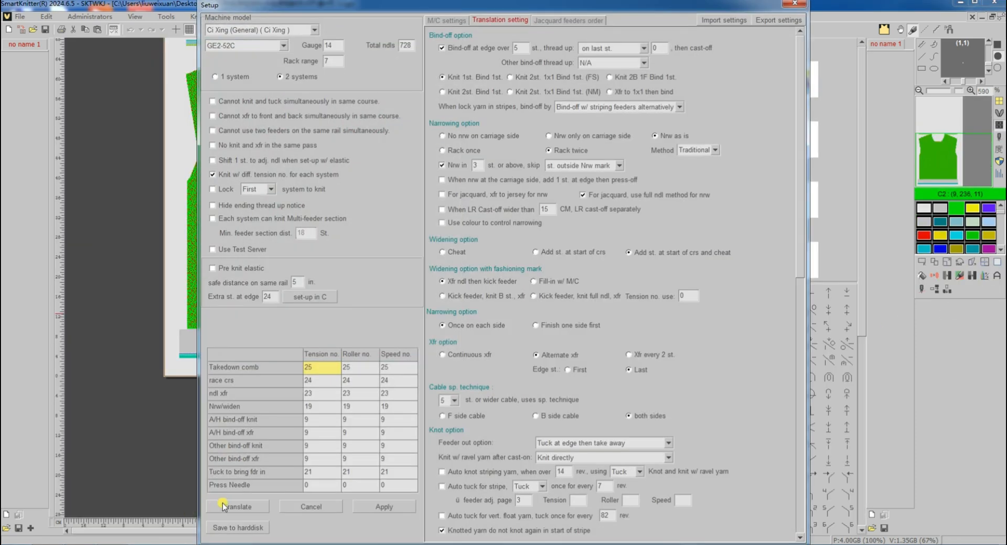
click(224, 507)
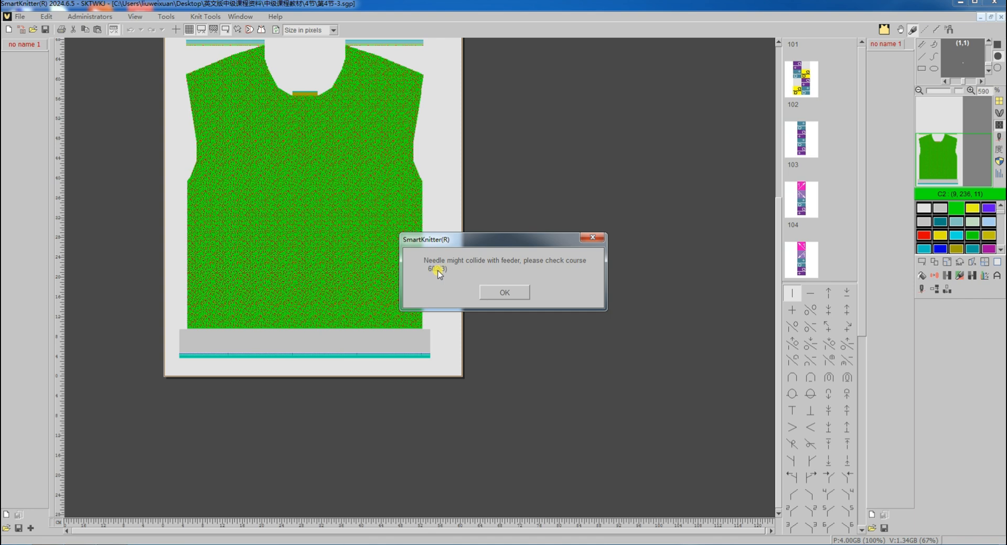
click(505, 294)
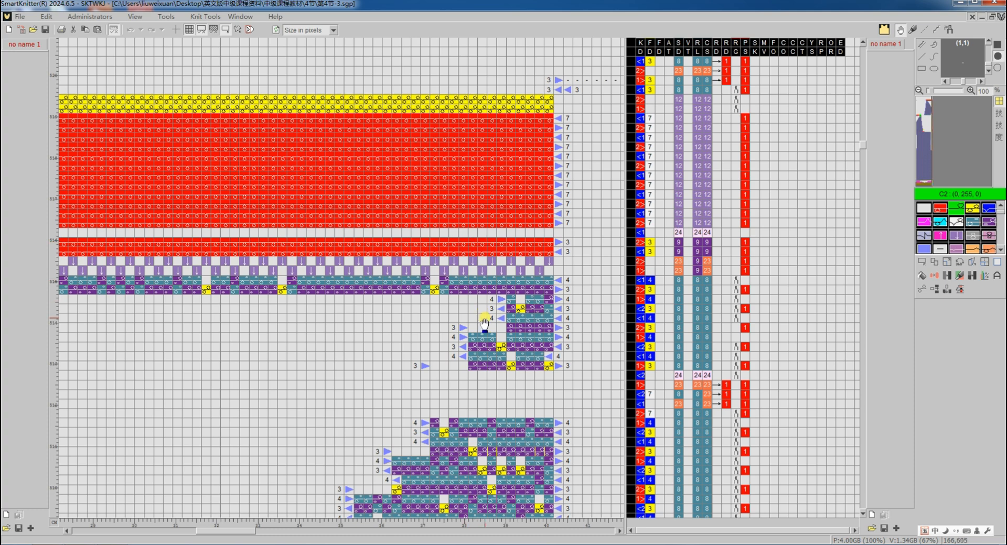
Return to the pattern and insert 15 blank horizontal lines across the front piece directly beneath the olive neckline block.
key(ctrl+Tab)
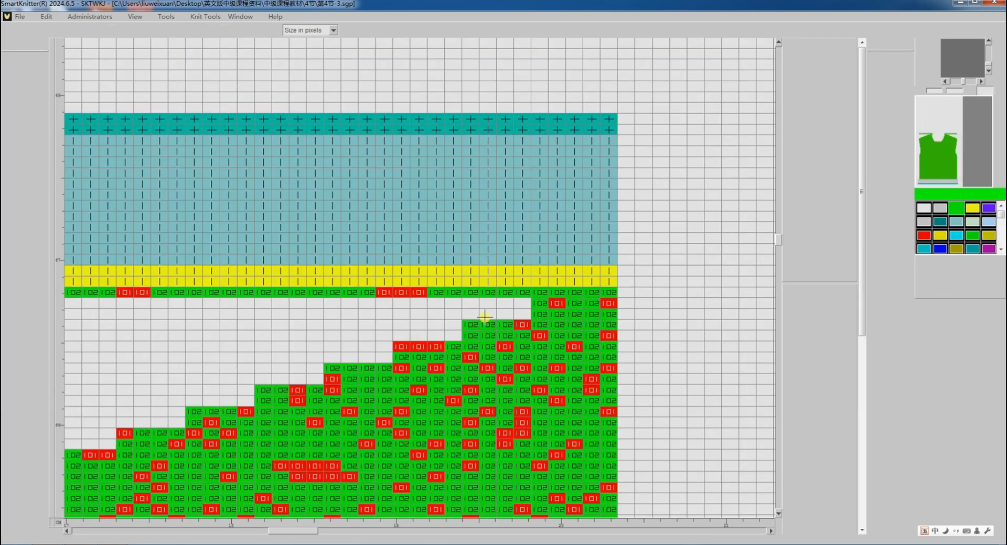
click(938, 144)
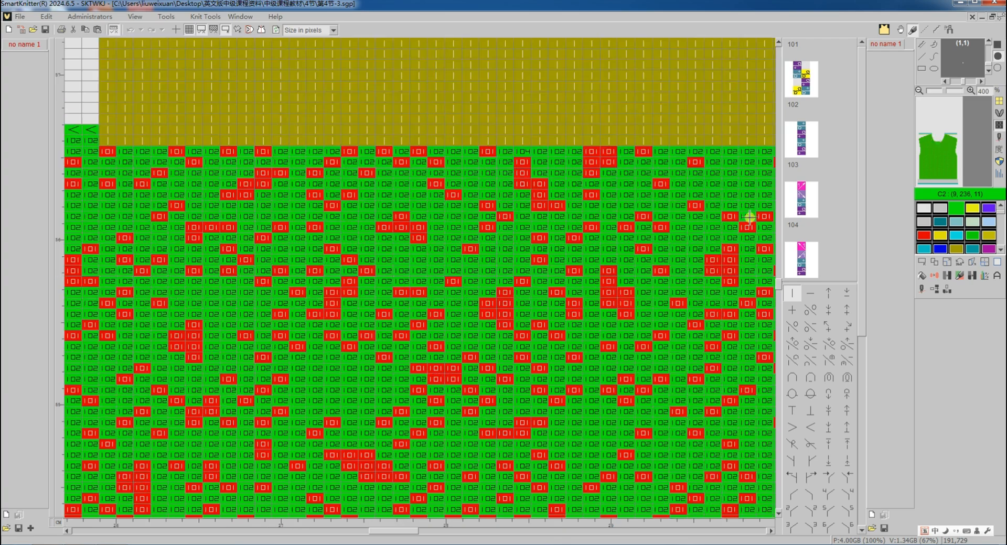
scroll(620, 219, down, 1)
scroll(620, 219, down, 1)
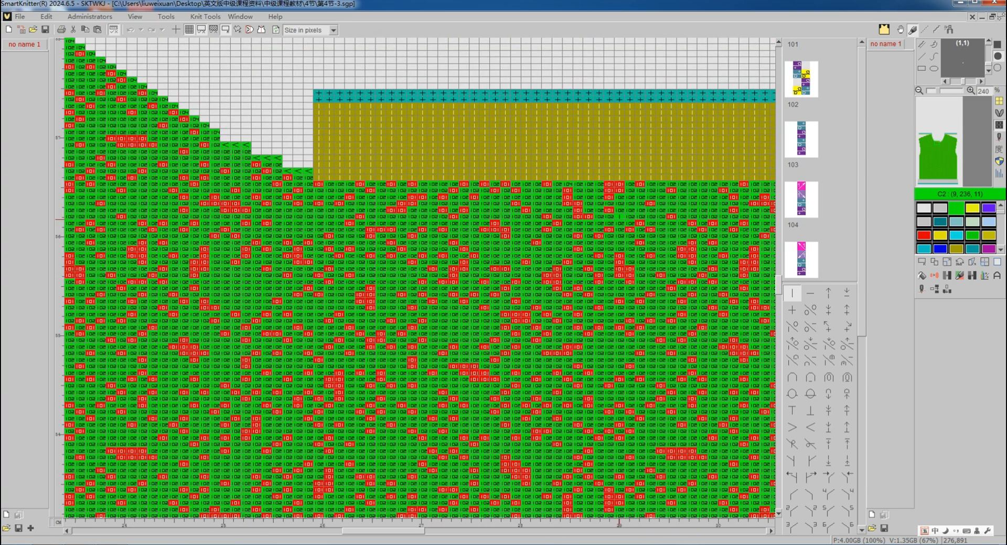
scroll(620, 219, down, 1)
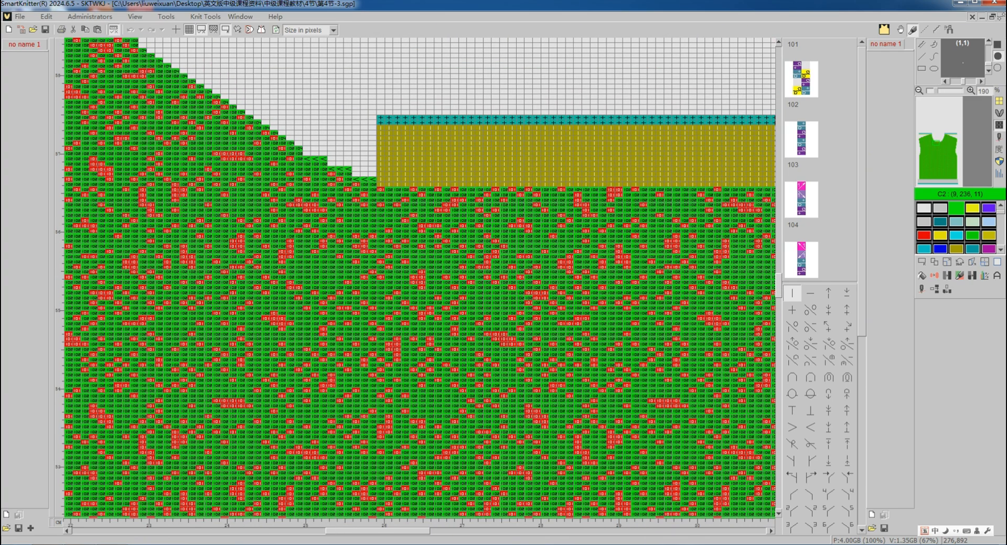
scroll(621, 220, right, 3)
click(934, 290)
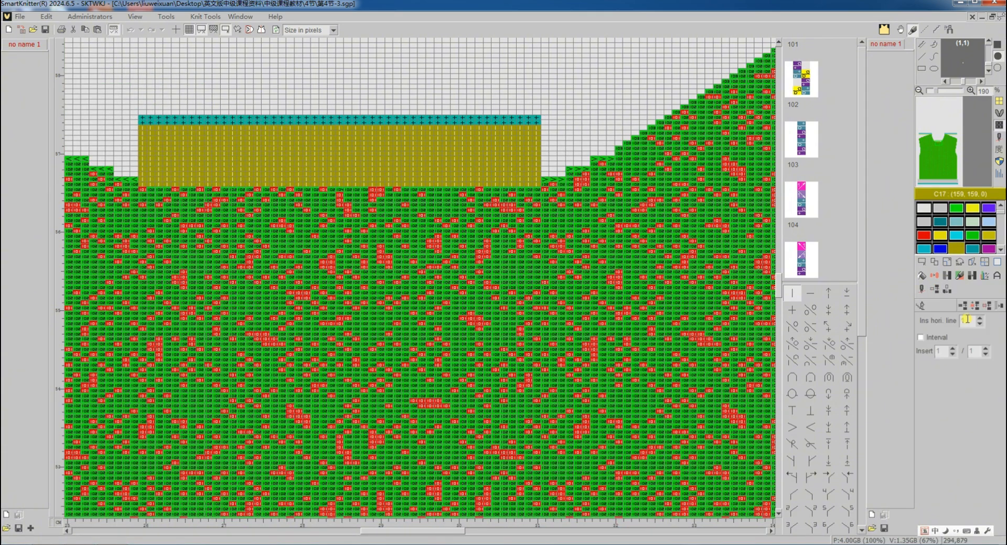
text(15)
click(531, 183)
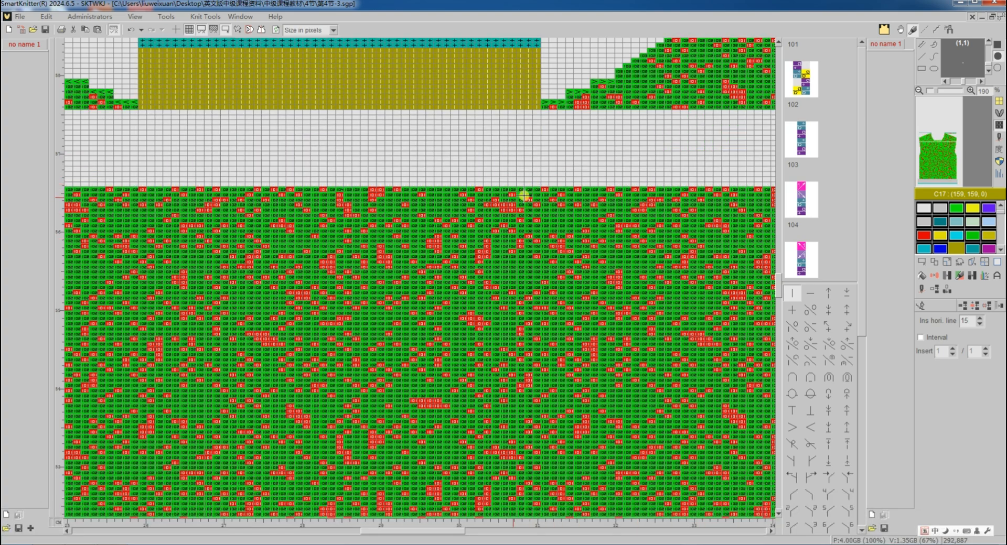
Copy the 49 x 12 olive neckline block down onto the top body course and clear the original block.
scroll(501, 193, up, 4)
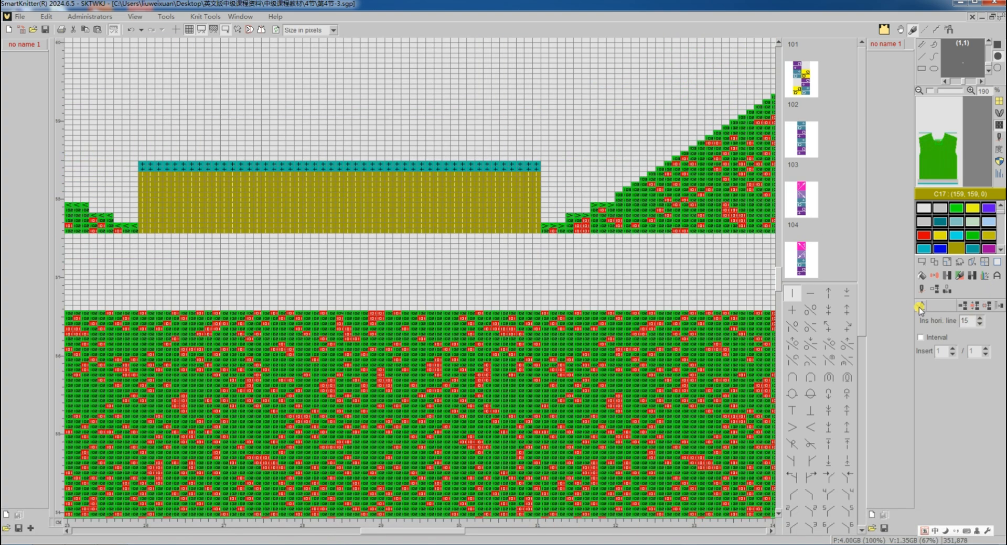
click(922, 262)
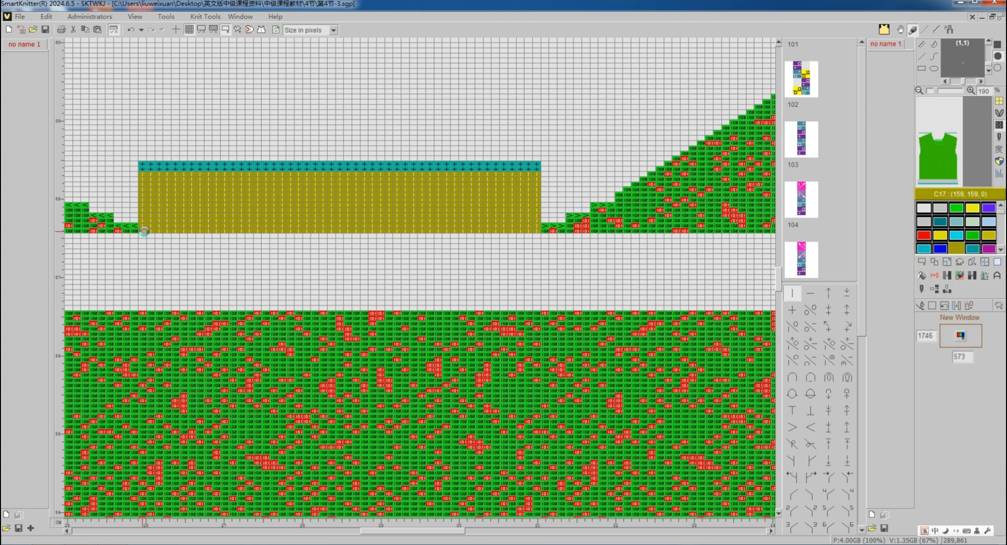
drag(145, 232, 536, 176)
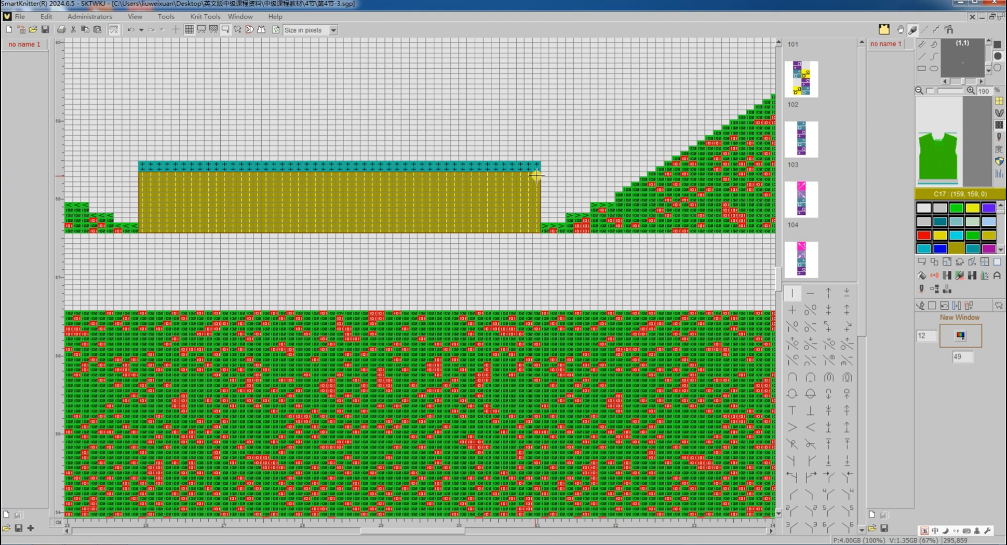
click(935, 262)
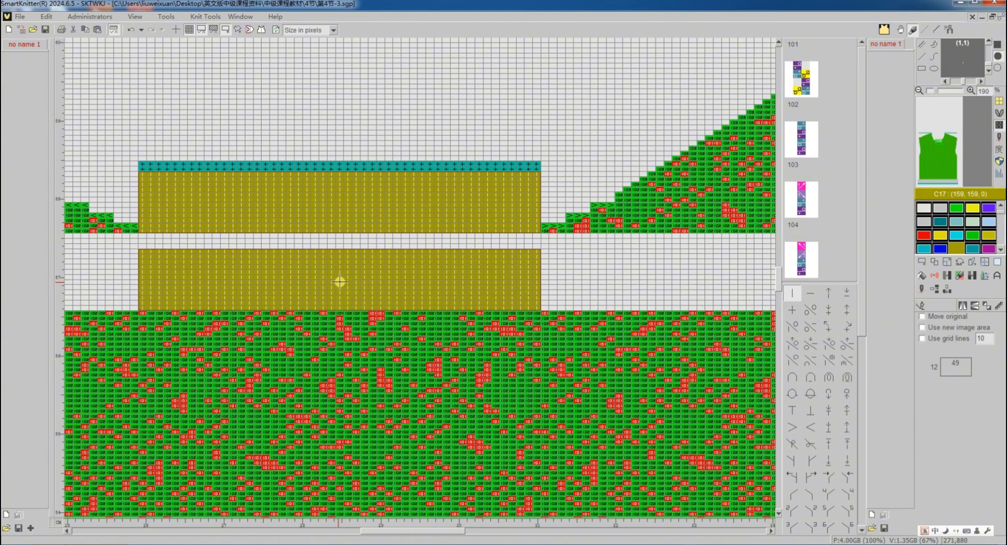
click(340, 282)
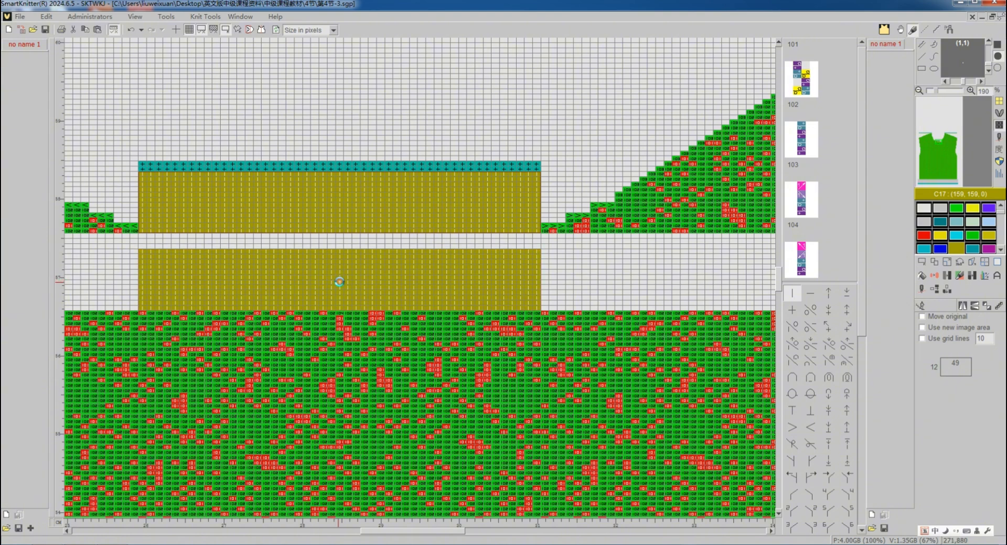
click(999, 262)
click(960, 338)
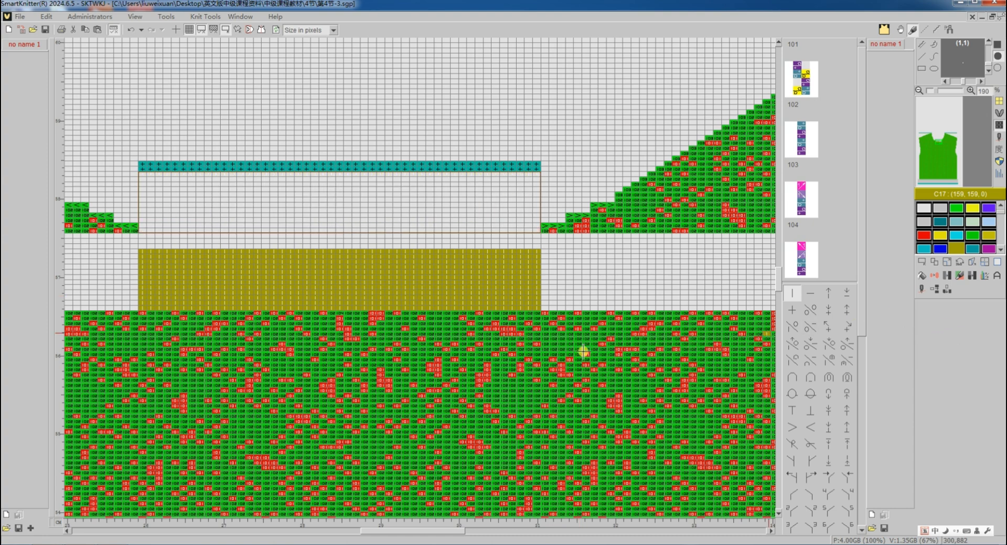
Draw a green C2 stitch above a red C10 stitch with the % symbol over the lowered olive block's left end.
right_click(652, 376)
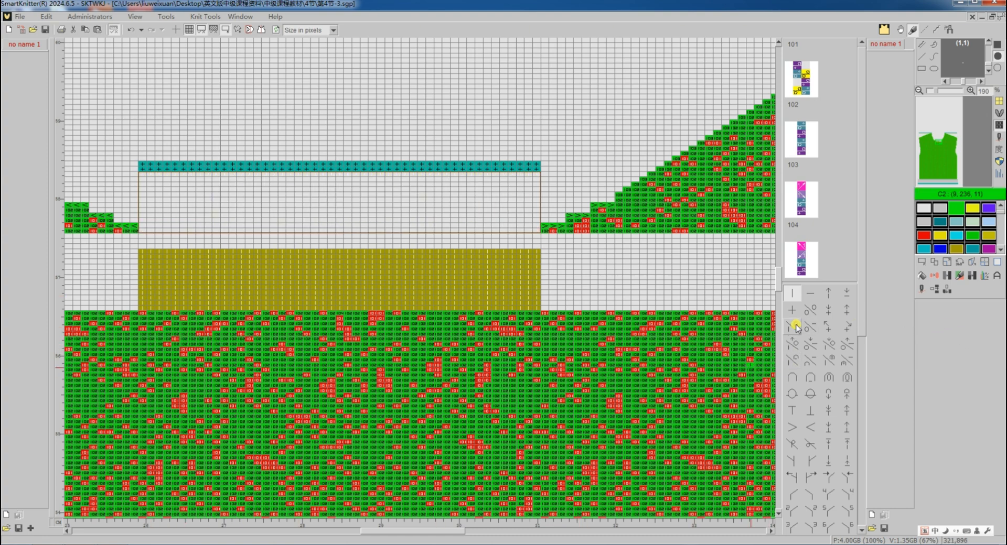
click(810, 310)
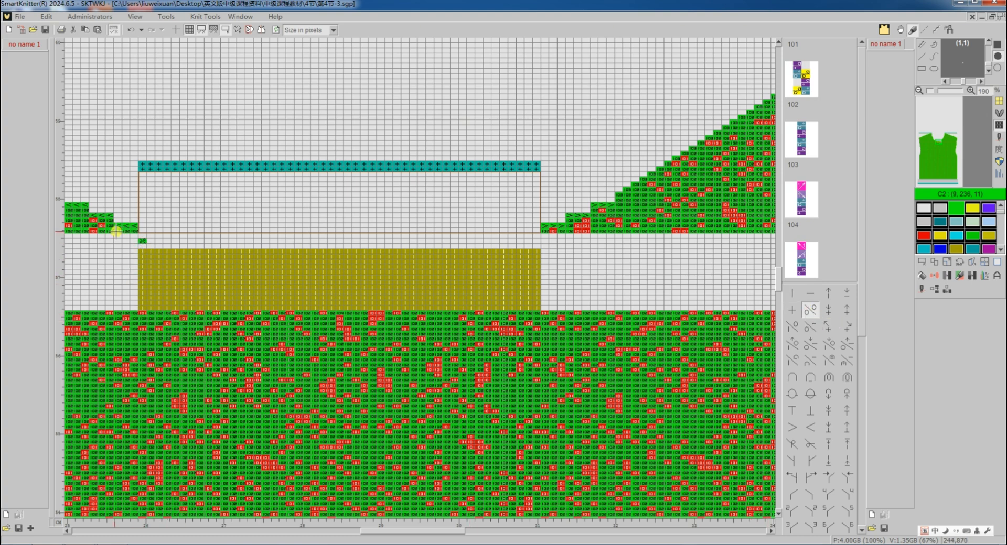
right_click(116, 231)
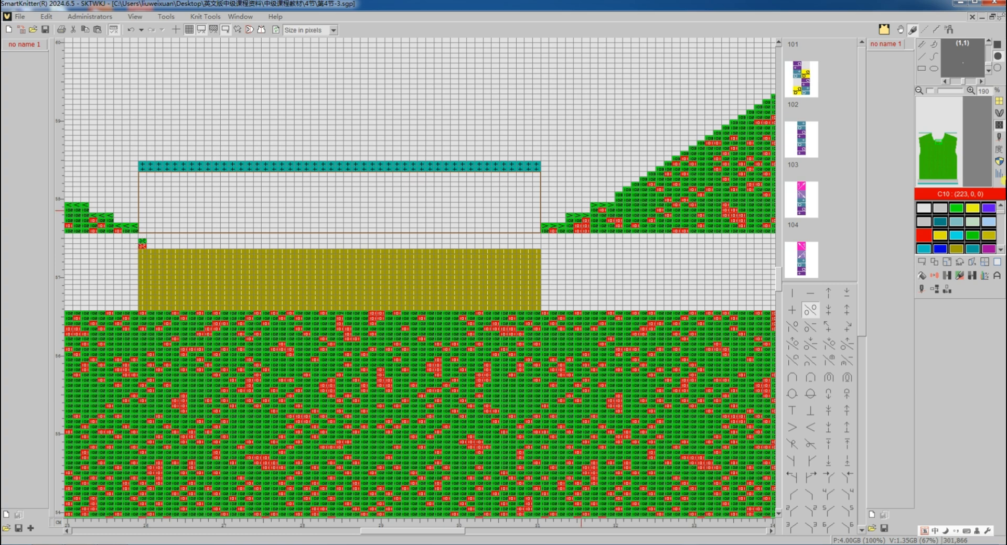
Assign feeder colour C5 to the two added % stitches above the olive block's left end in the feeder layer.
click(999, 137)
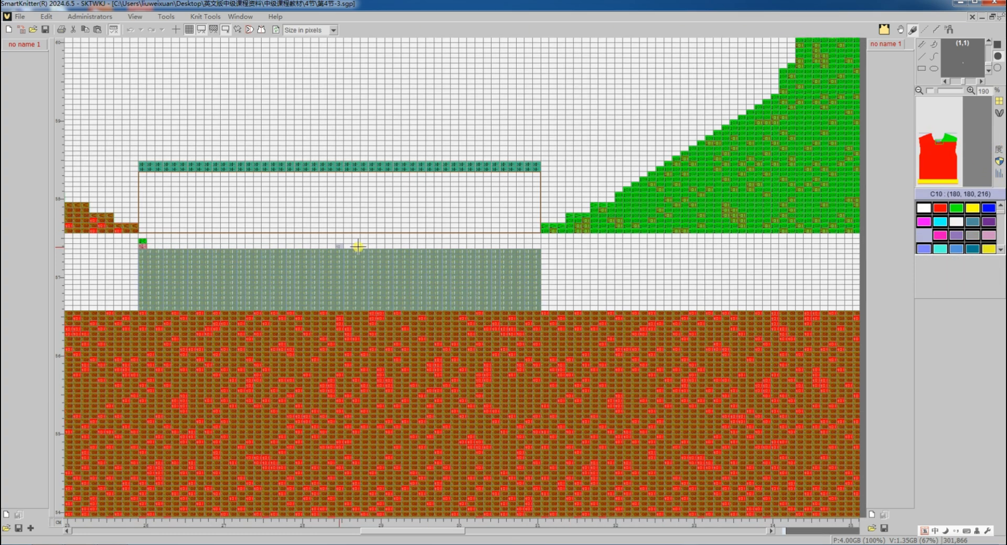
scroll(140, 241, up, 5)
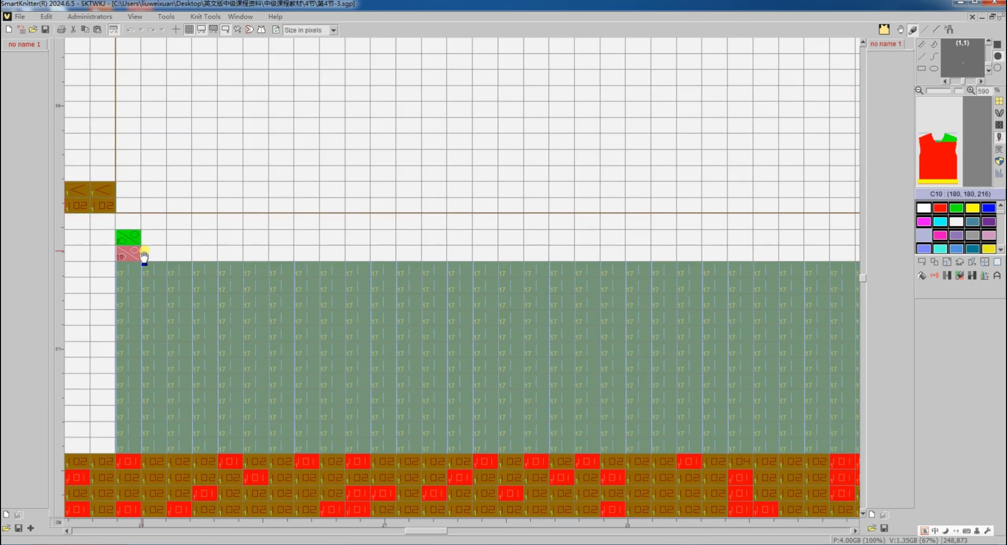
click(923, 221)
click(122, 251)
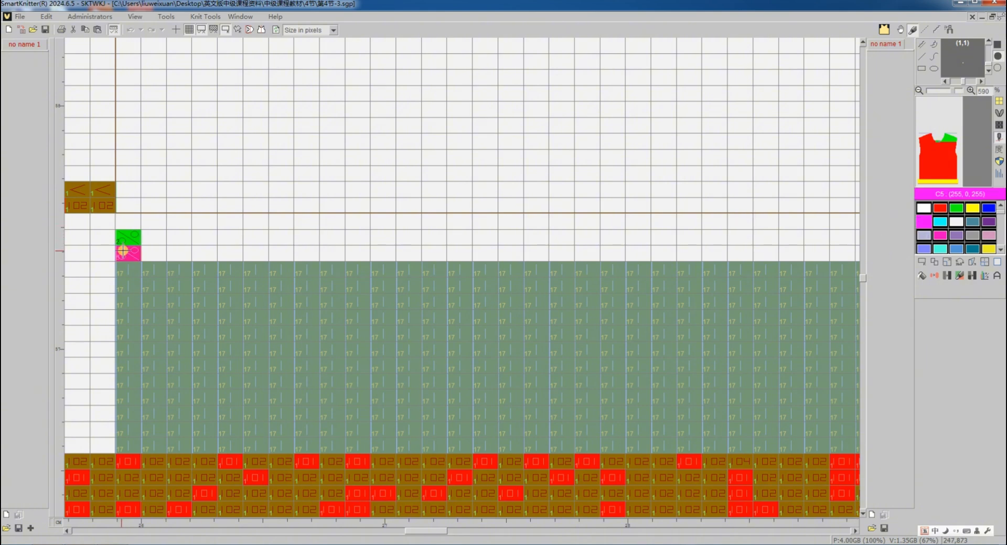
click(128, 237)
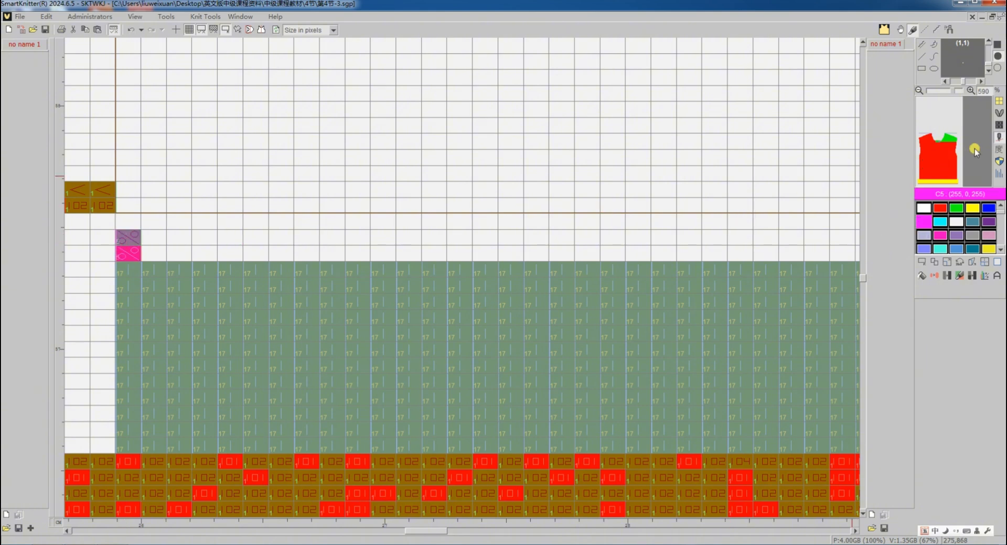
Copy the 198-stitch top body course up to the lower edge of the separated shoulder section and clear the original course.
click(999, 126)
scroll(478, 256, down, 2)
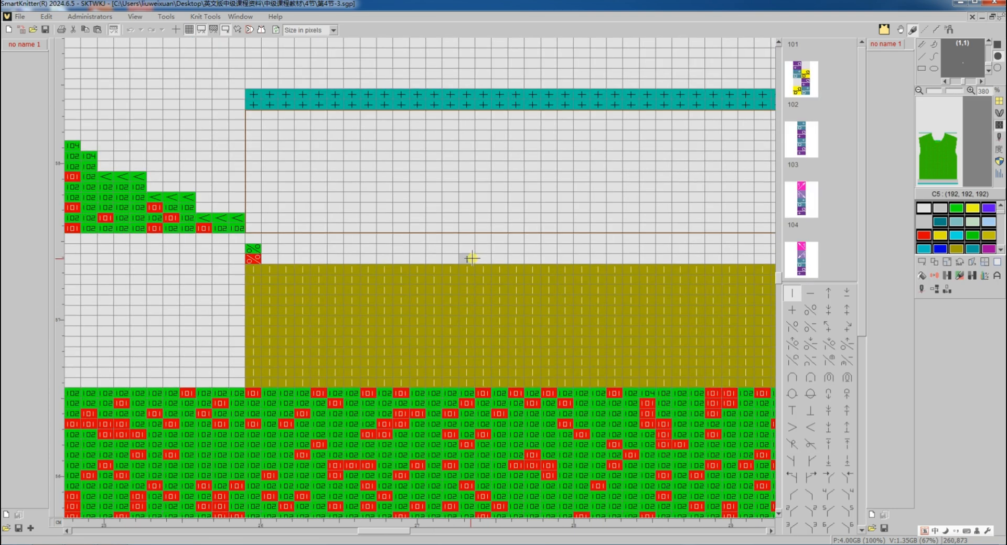
click(922, 261)
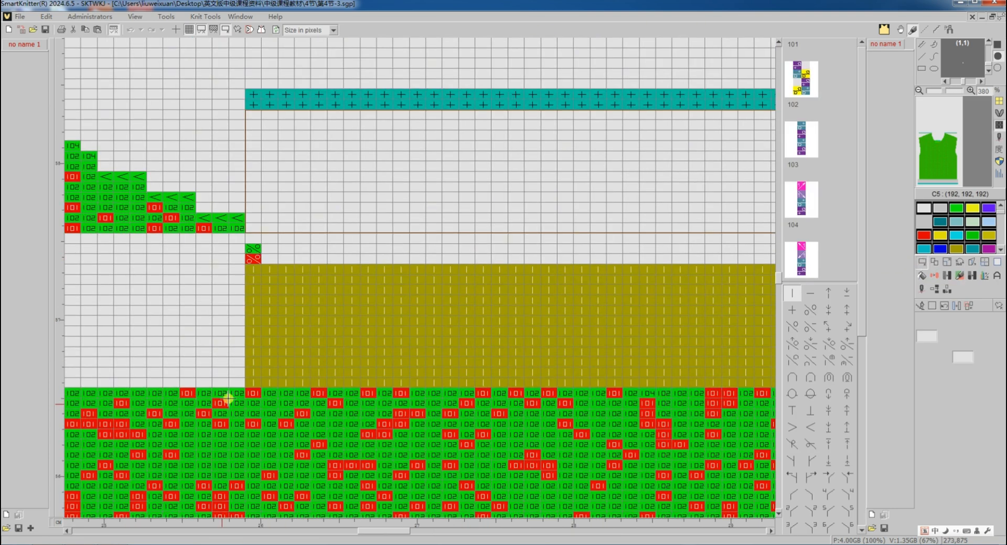
drag(229, 399, 738, 264)
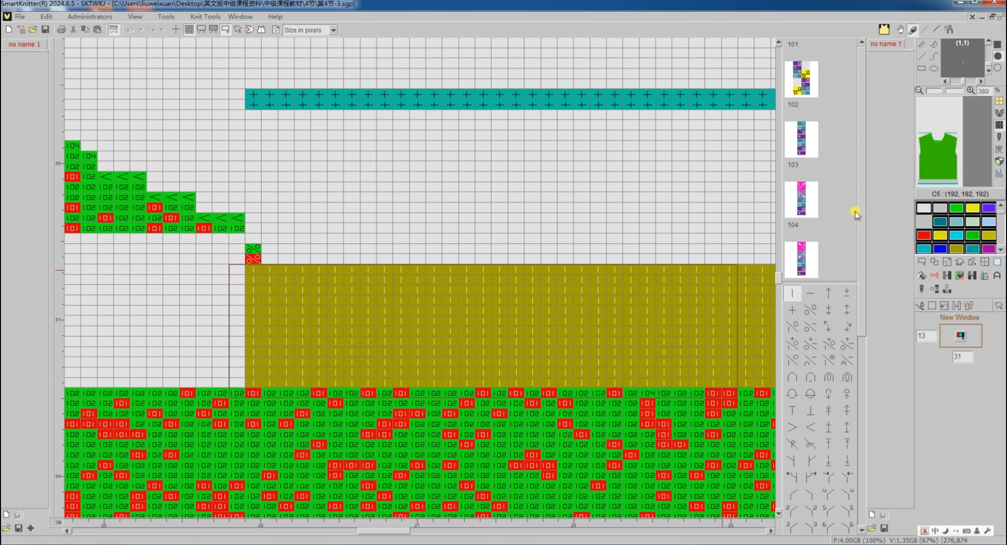
click(921, 146)
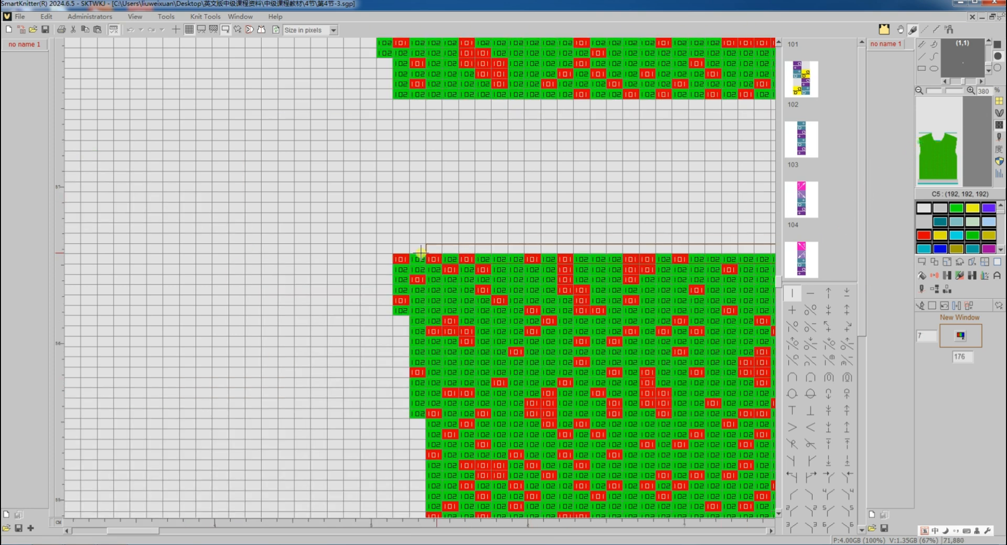
click(398, 260)
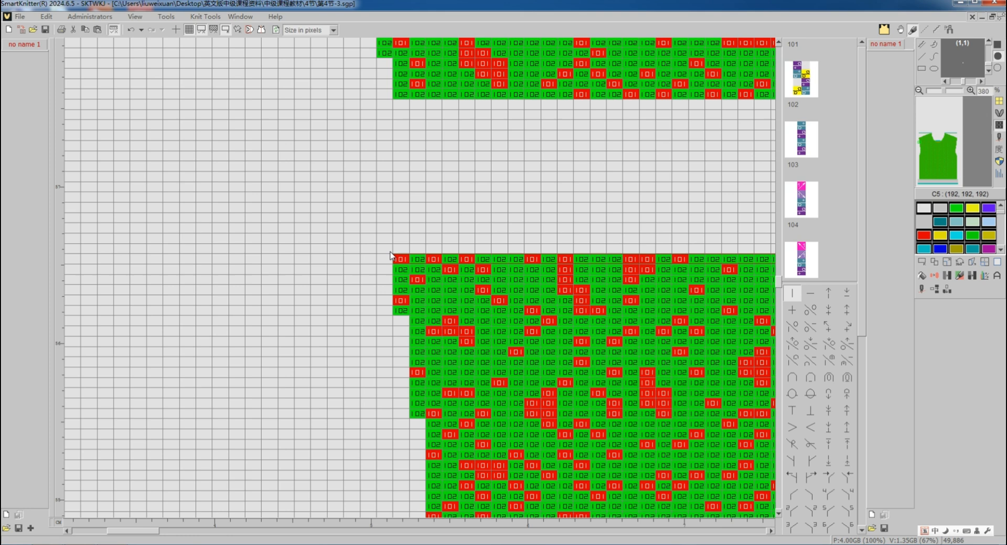
click(929, 275)
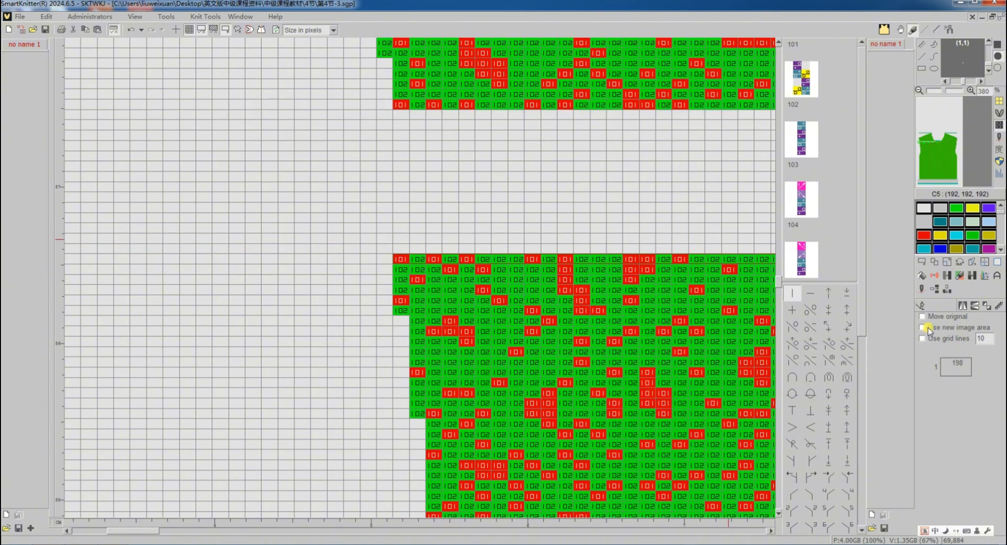
click(997, 263)
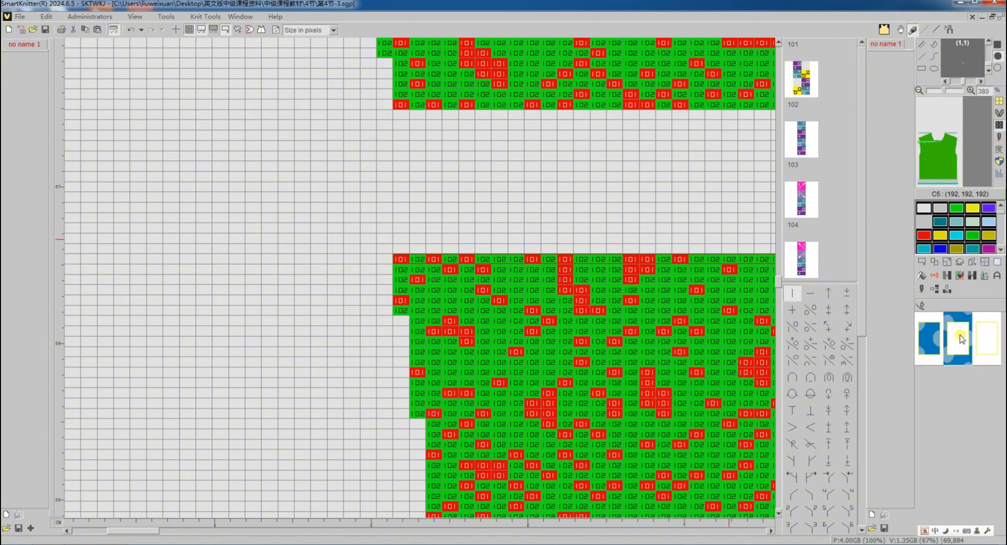
click(961, 338)
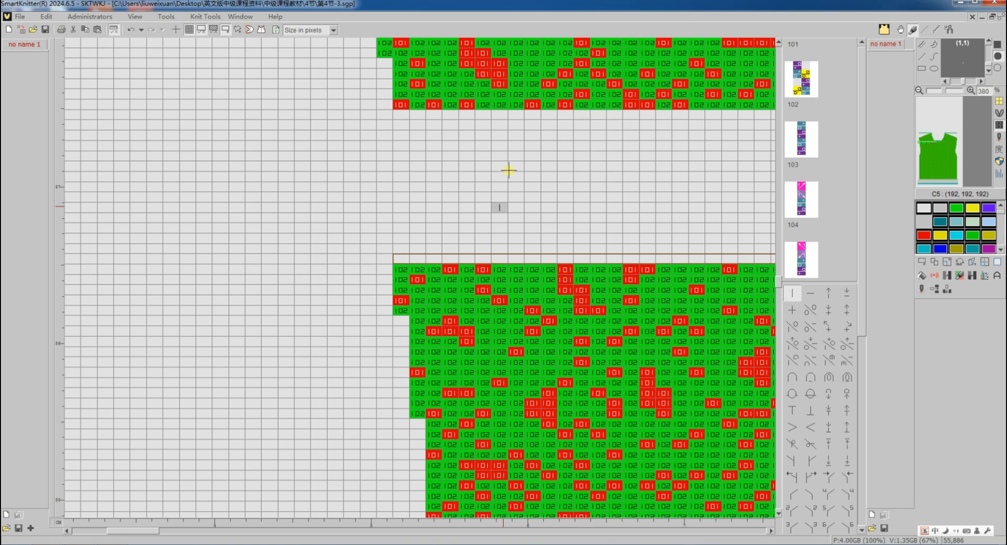
Shift the three-stitch < marks on the three left neckline steps one course down by pasting a 3 x 2 copied block.
right_click(523, 292)
click(938, 142)
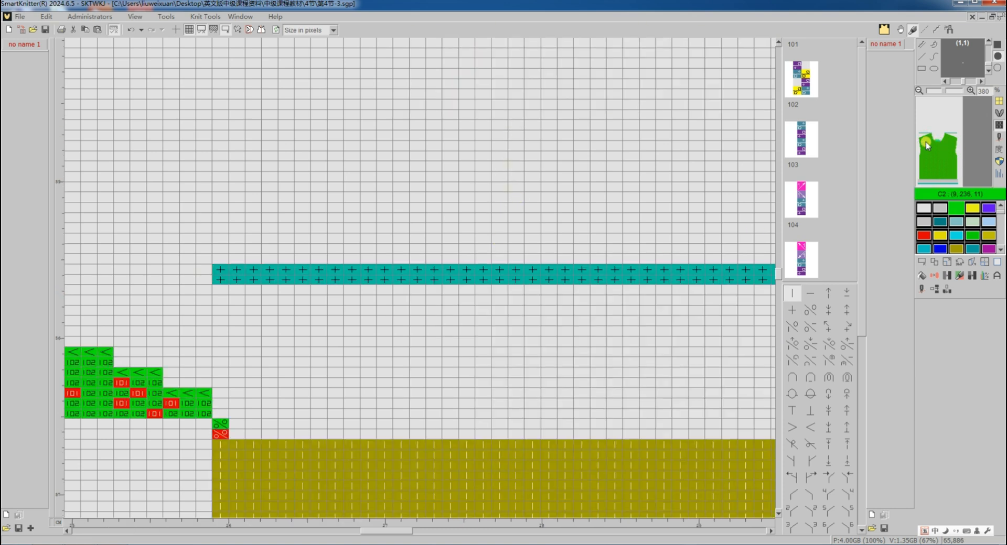
scroll(379, 314, down, 2)
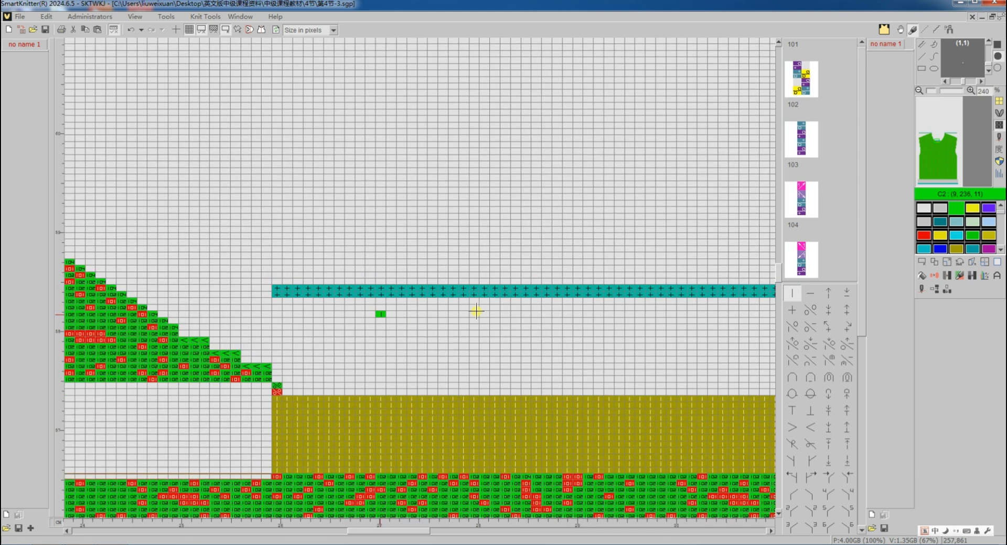
click(922, 262)
drag(184, 341, 197, 335)
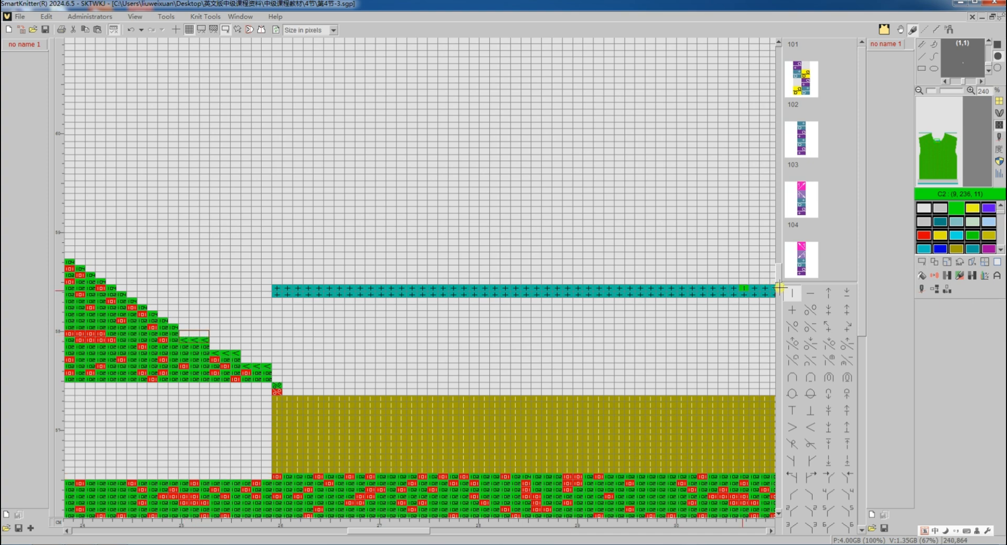
click(934, 262)
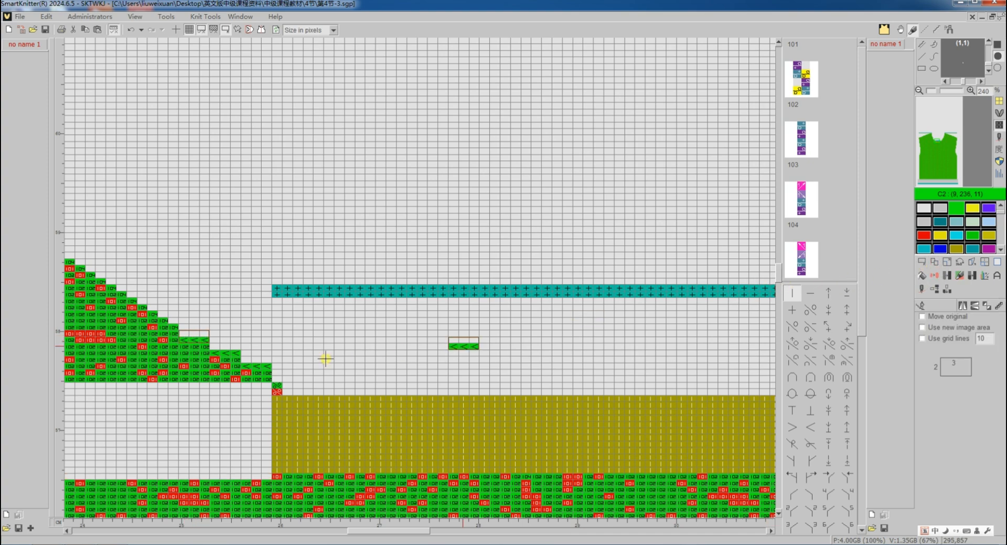
click(256, 373)
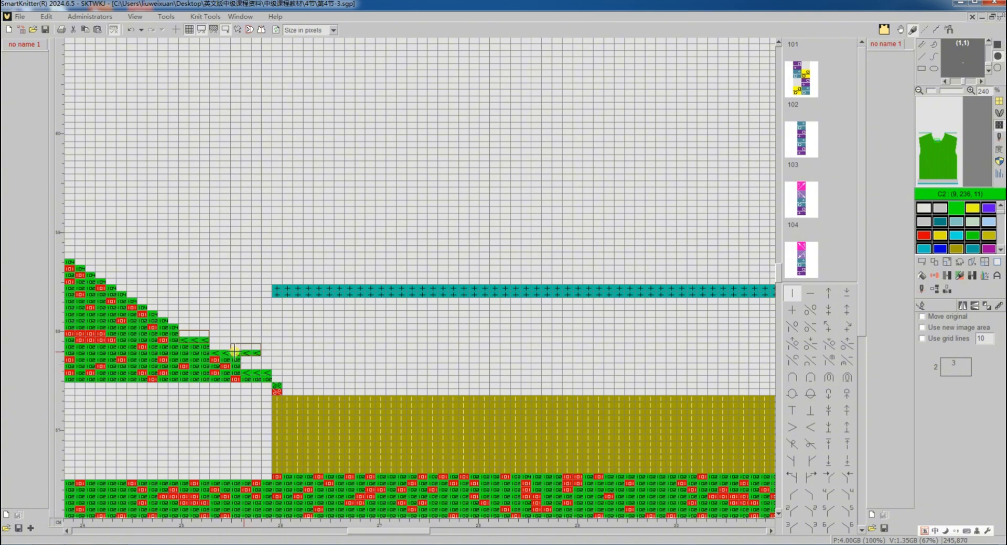
click(224, 359)
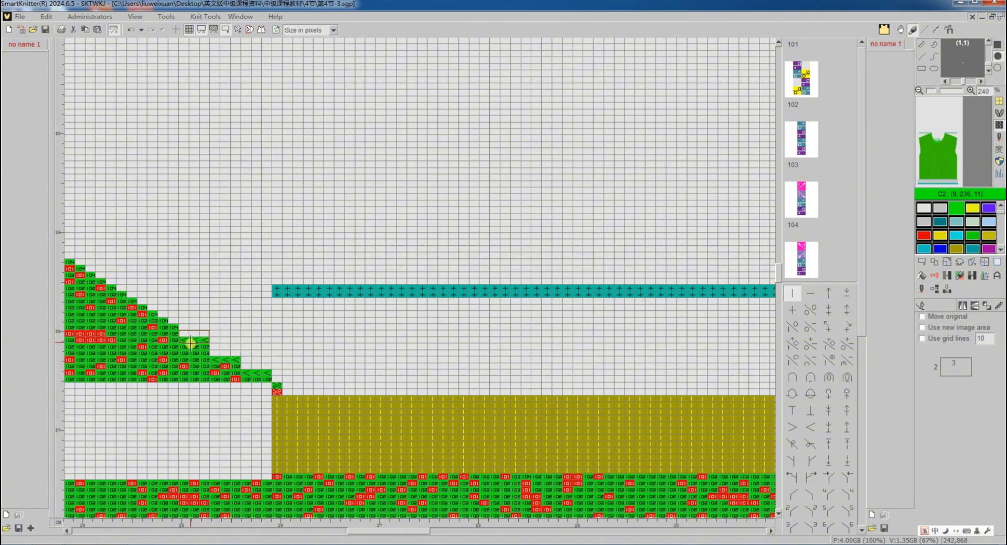
click(189, 347)
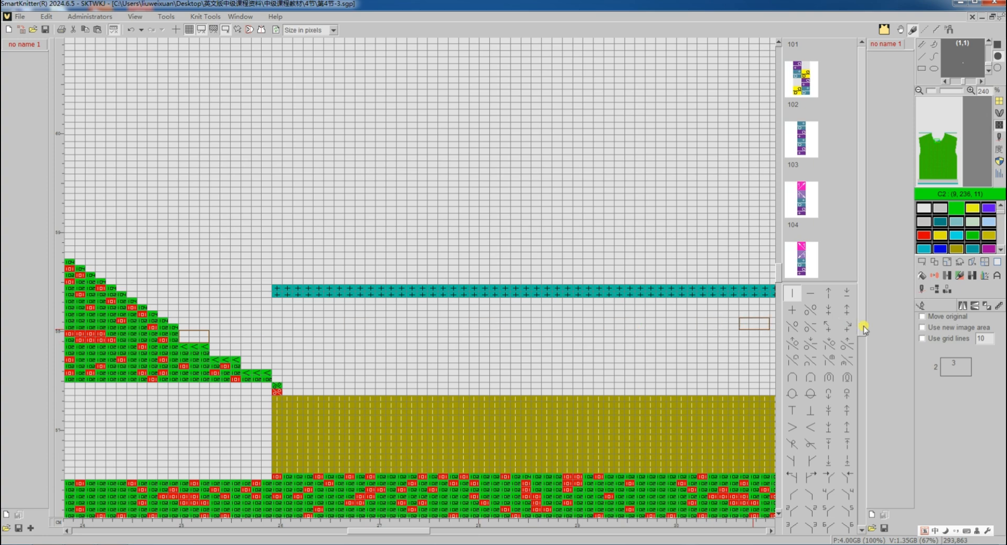
click(918, 307)
click(922, 263)
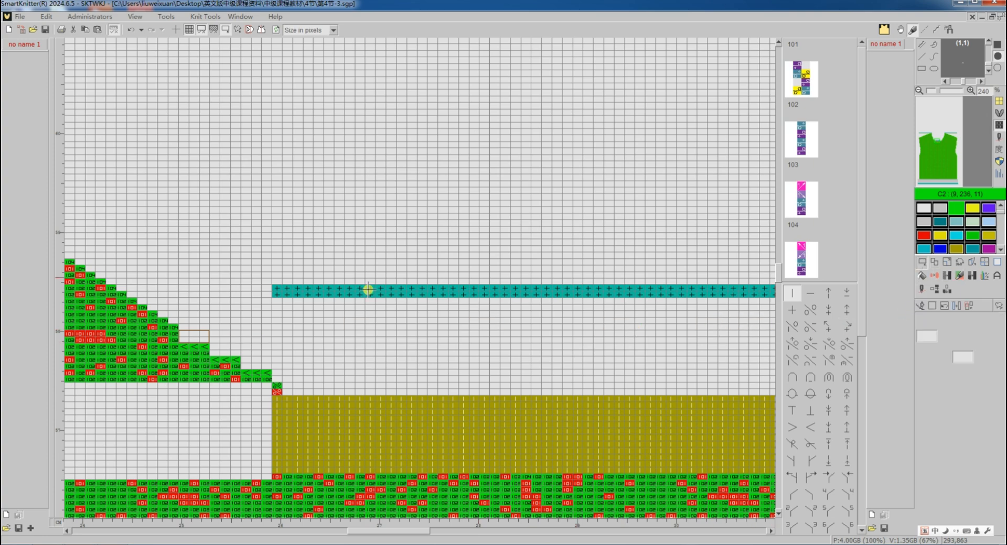
Copy the 49 x 2 teal strip down into the neckline gap between the lowest steps, above the olive block.
drag(270, 295, 642, 290)
scroll(360, 284, down, 2)
scroll(636, 288, up, 1)
scroll(635, 294, up, 1)
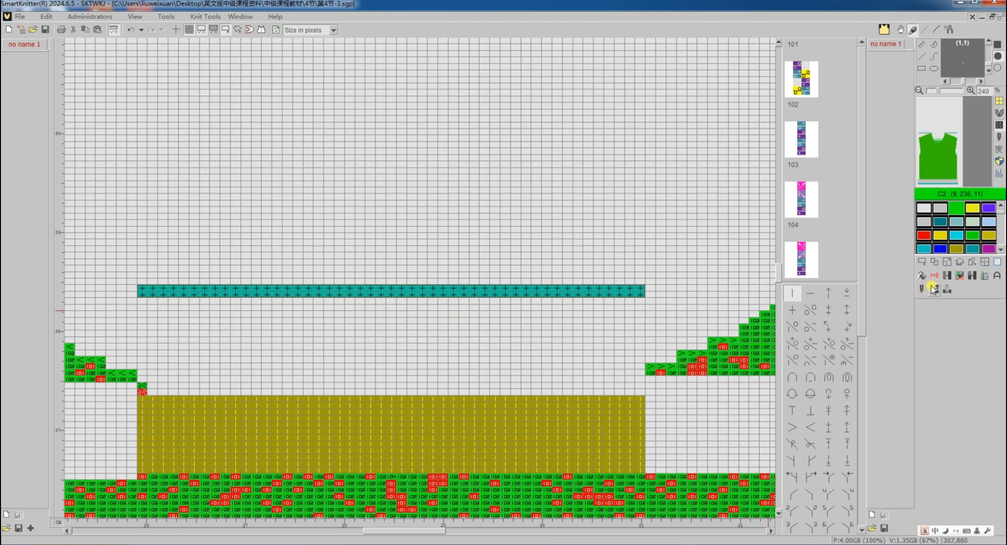
click(934, 263)
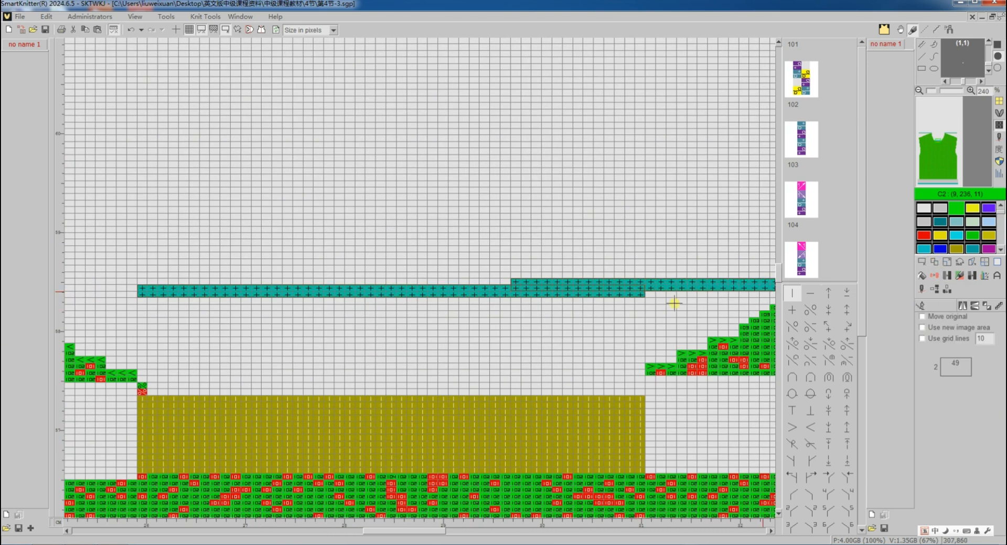
click(391, 375)
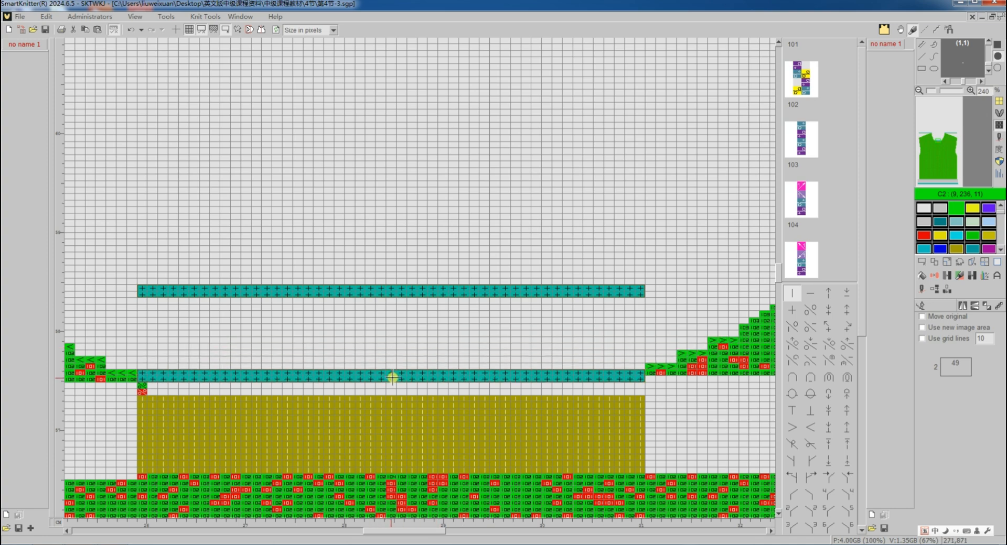
click(393, 366)
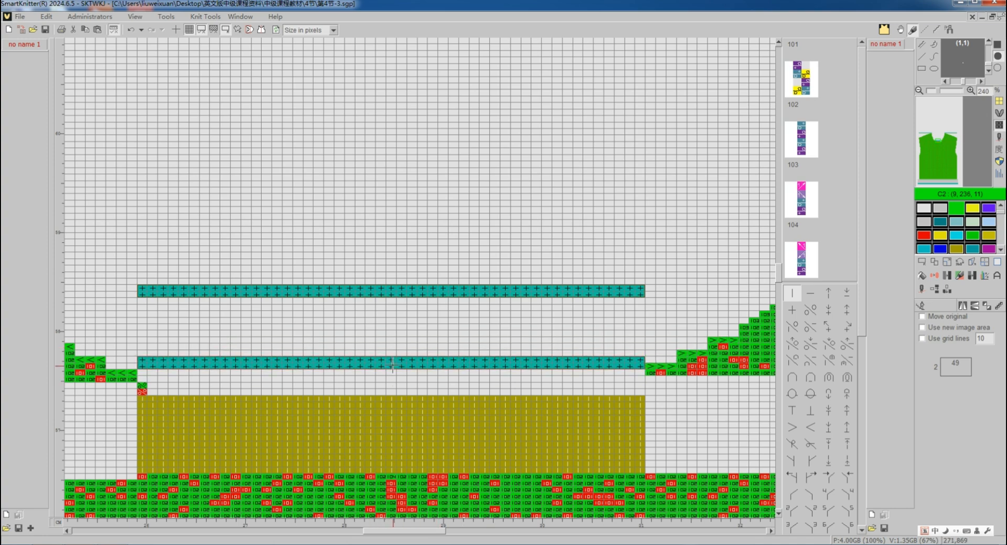
Clear the original teal strip above the lowered copy and release the selection.
click(921, 306)
click(997, 265)
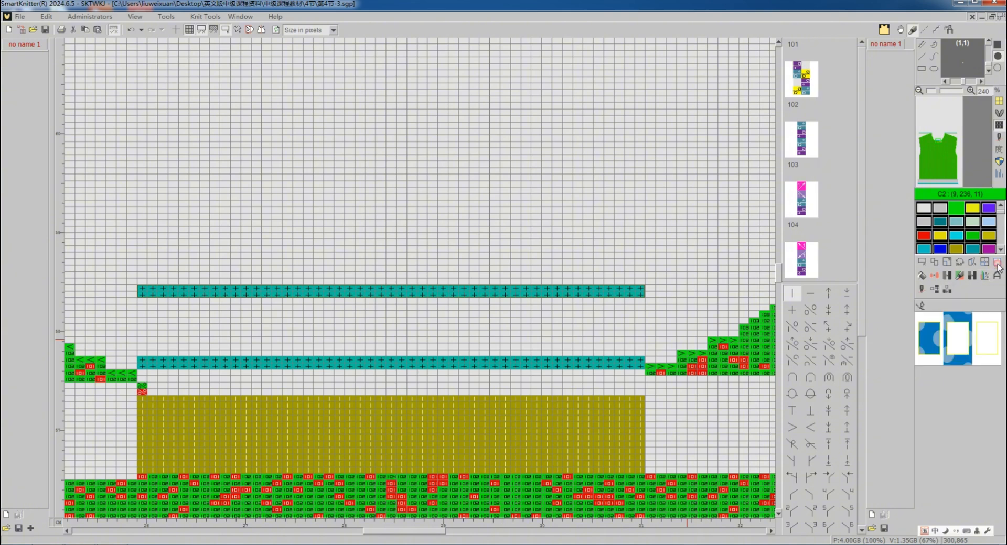
click(959, 338)
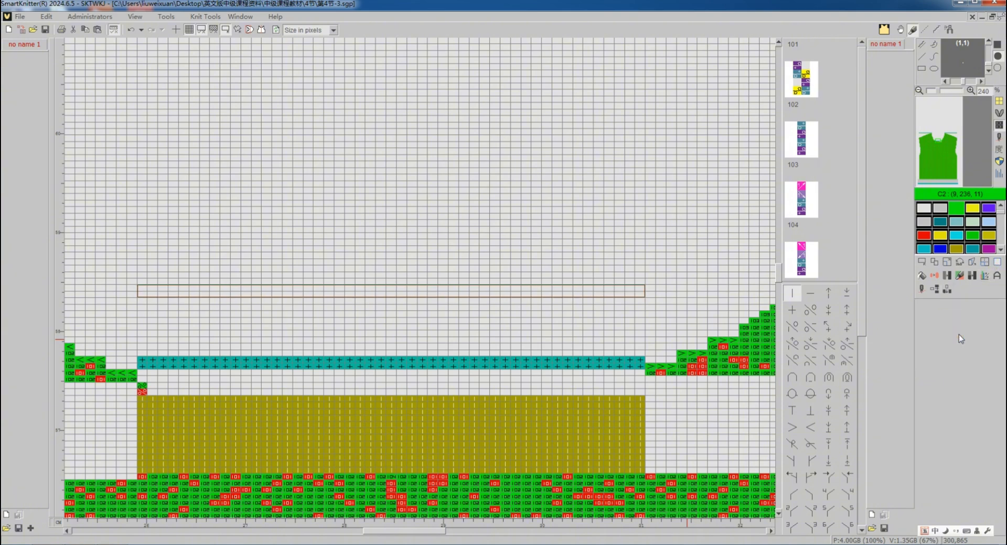
click(923, 264)
click(931, 307)
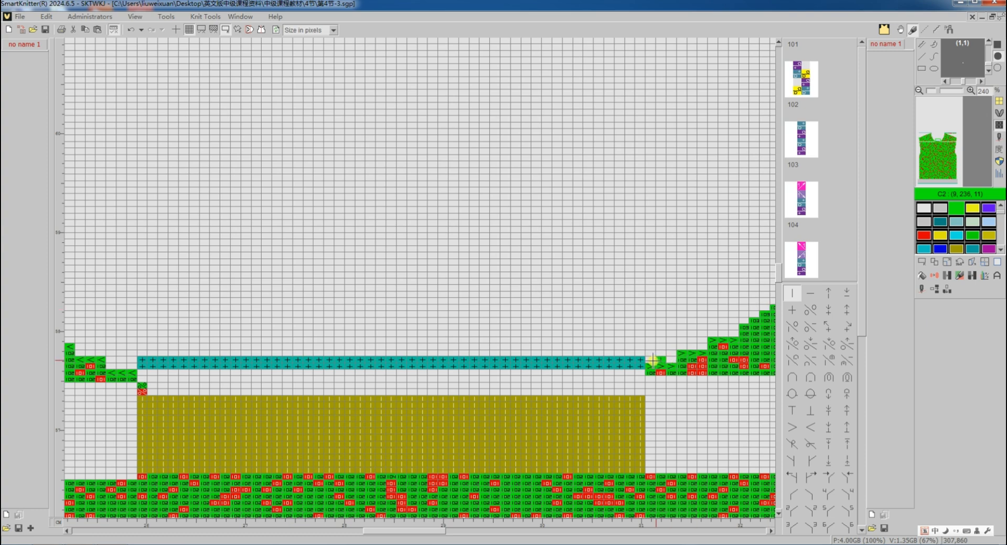
scroll(643, 360, down, 2)
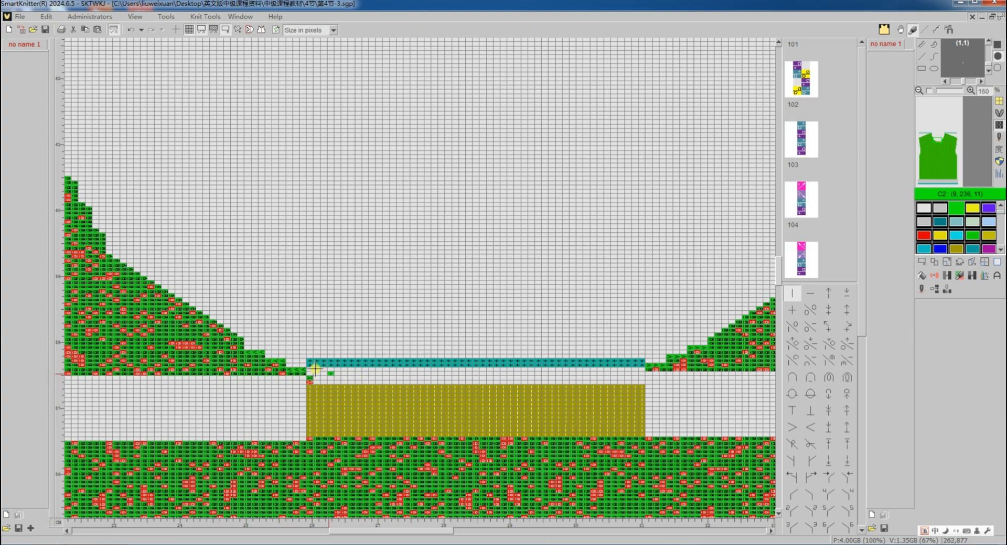
Place the unassigned magenta-green feeder on rail 3 and the magenta-red feeder on rail 4, and retranslate the pattern.
click(920, 289)
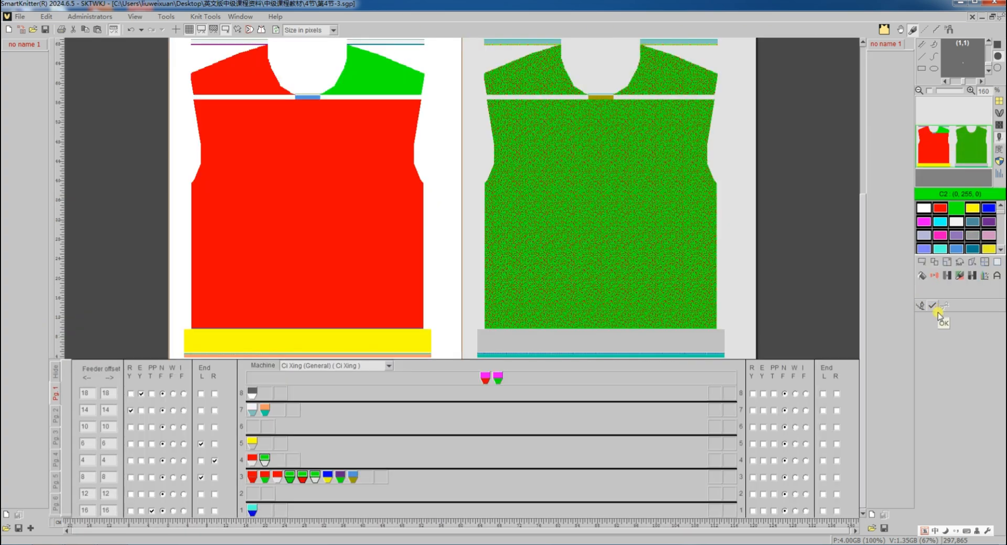
drag(498, 381, 471, 402)
drag(370, 472, 368, 477)
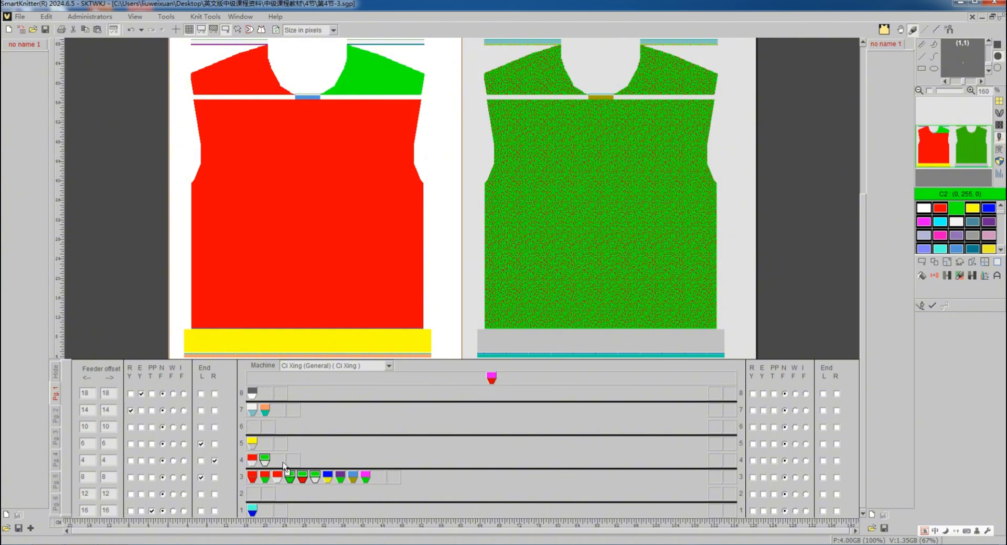
drag(285, 467, 283, 466)
click(934, 306)
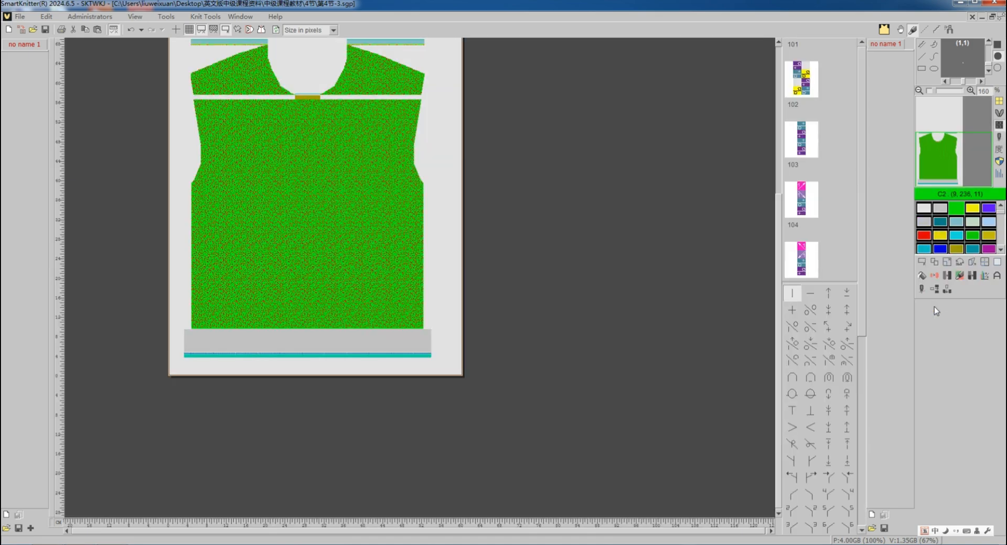
click(922, 291)
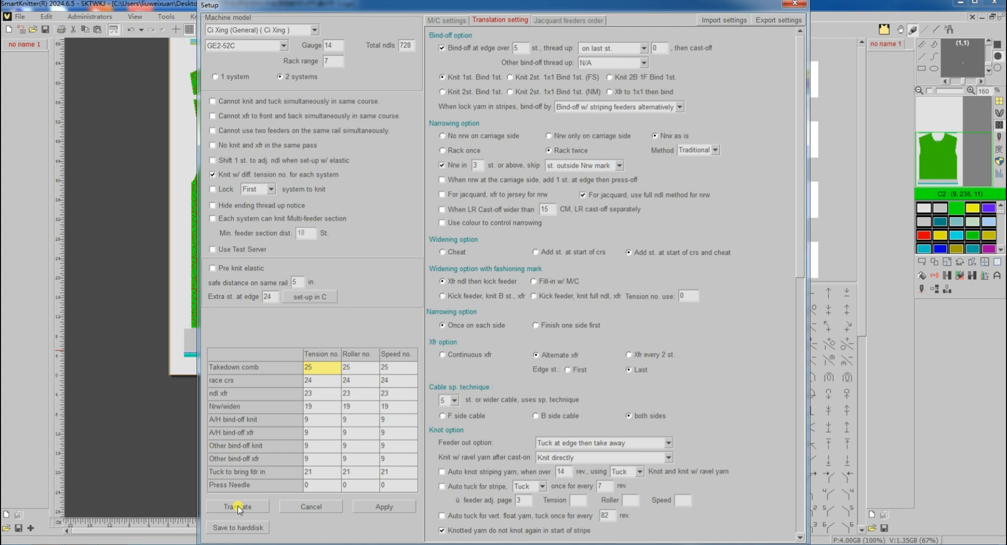
click(238, 505)
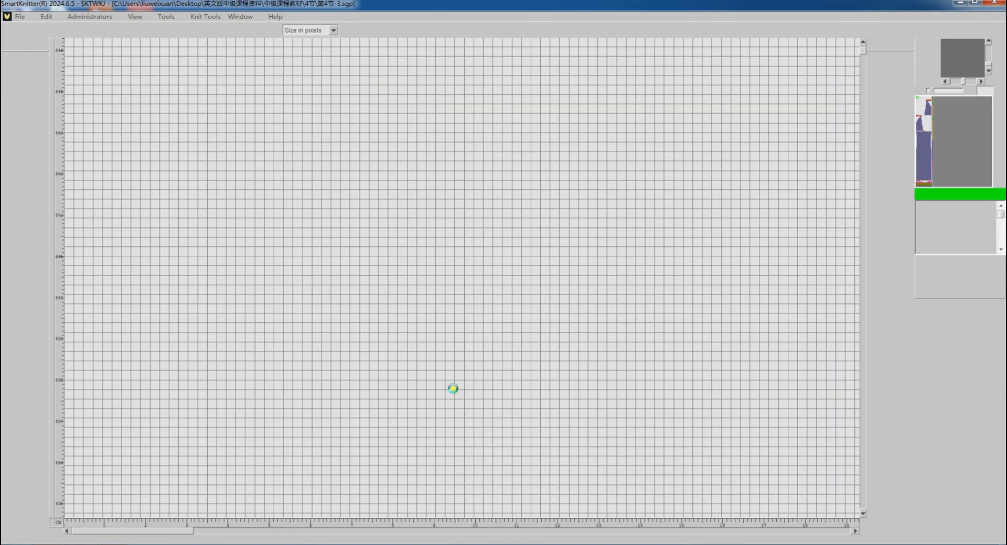
Examine the translated courses around the red centre neckline block and the stepped narrowings beside it.
scroll(436, 310, down, 8)
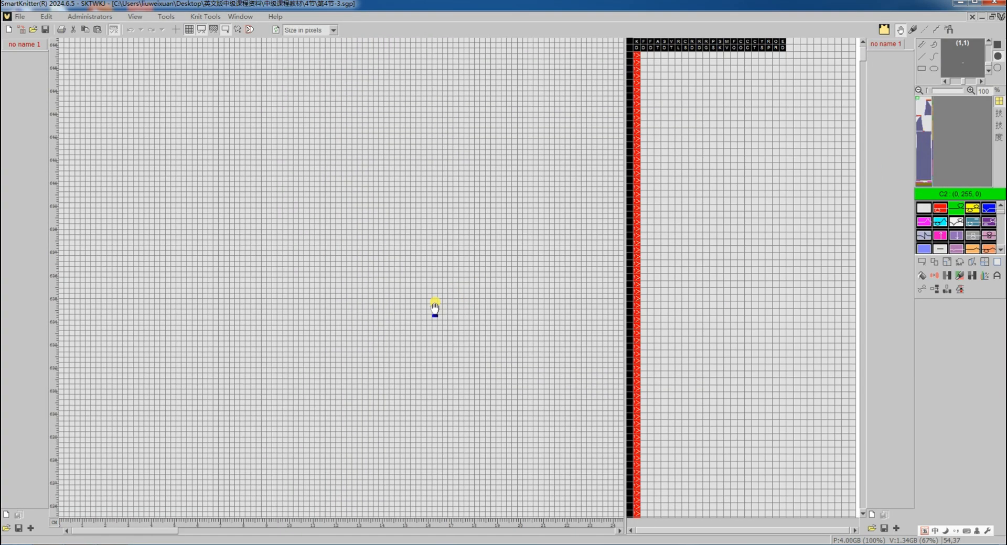
scroll(396, 367, down, 4)
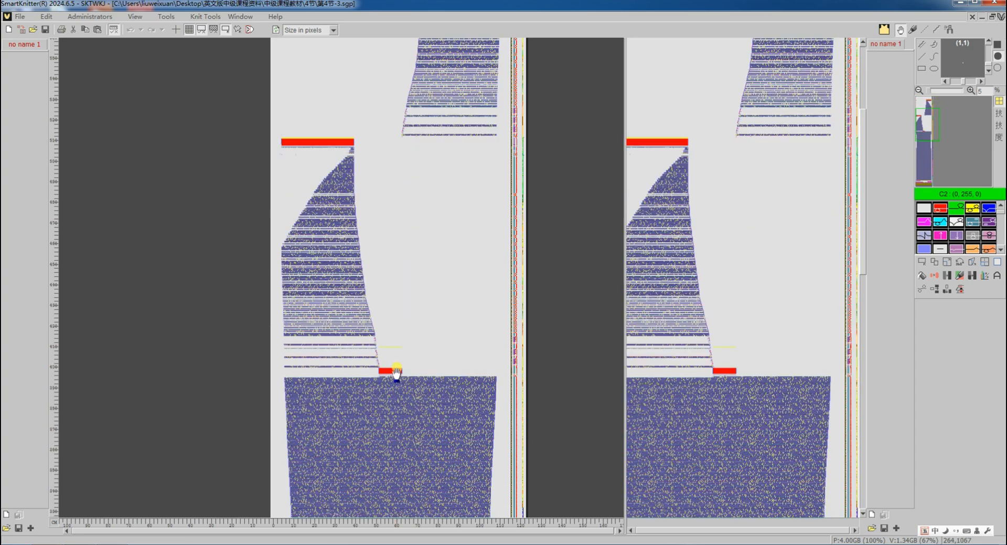
scroll(398, 341, up, 4)
scroll(376, 321, up, 2)
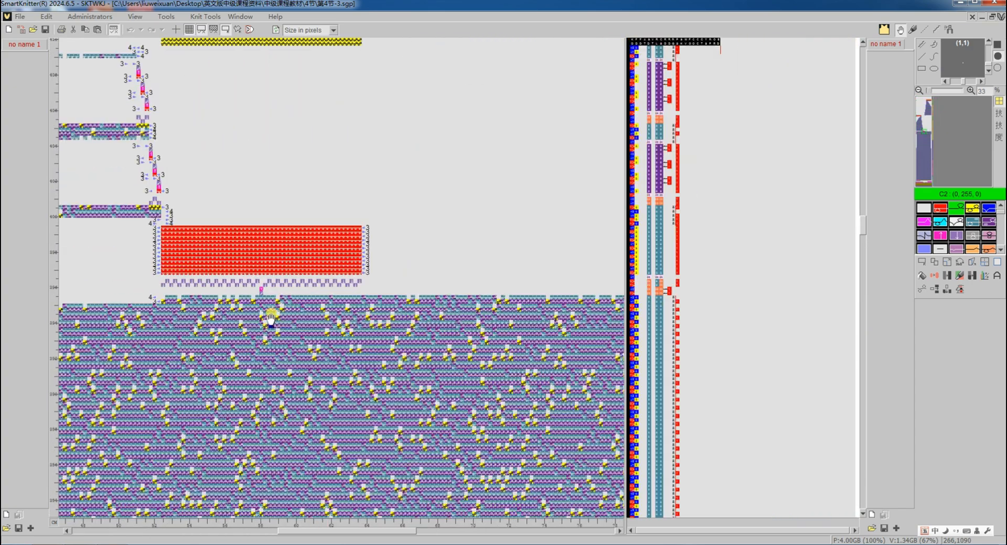
scroll(153, 295, up, 2)
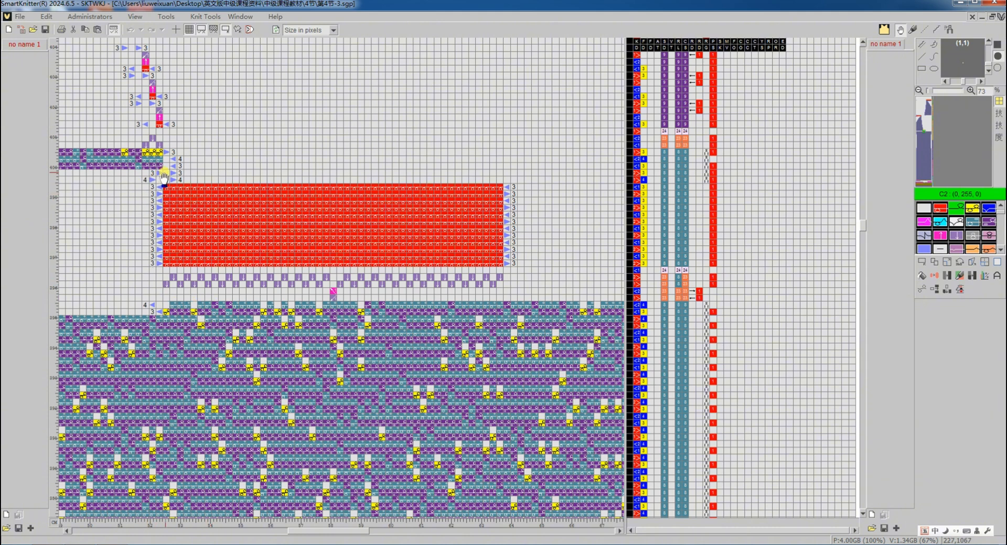
scroll(149, 194, up, 3)
scroll(151, 195, up, 1)
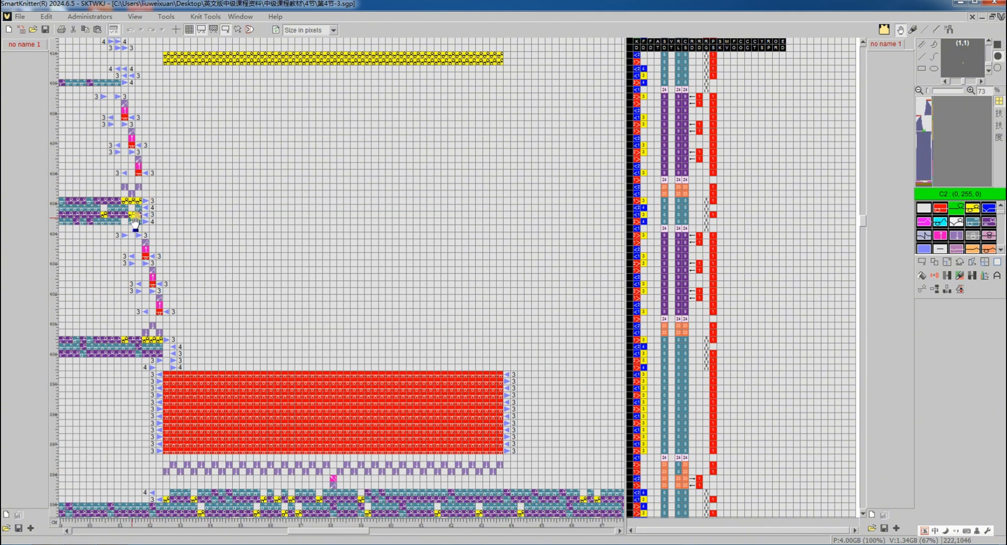
scroll(141, 197, up, 2)
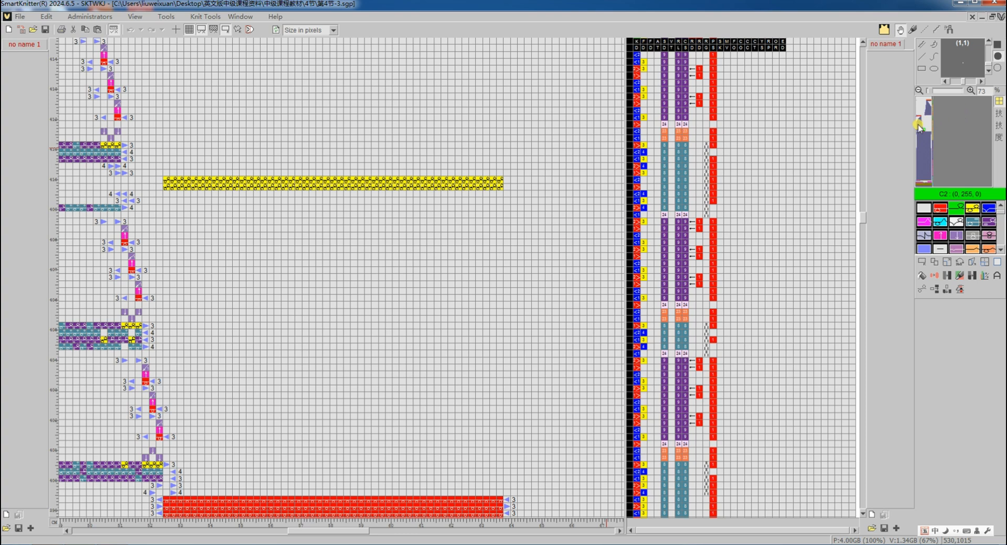
Examine the translated shoulder courses and their feeder and carriage settings up to the red waste section.
click(921, 121)
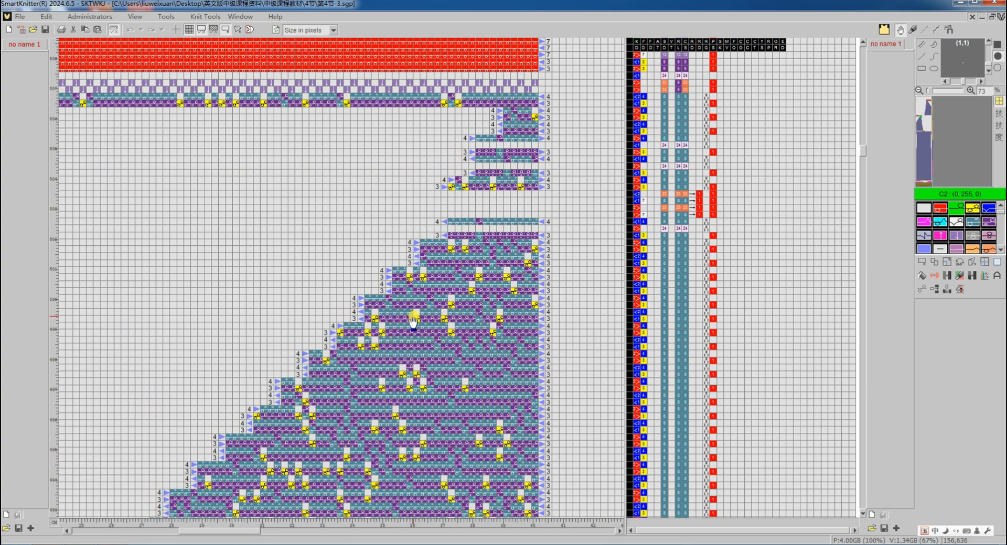
scroll(412, 304, up, 3)
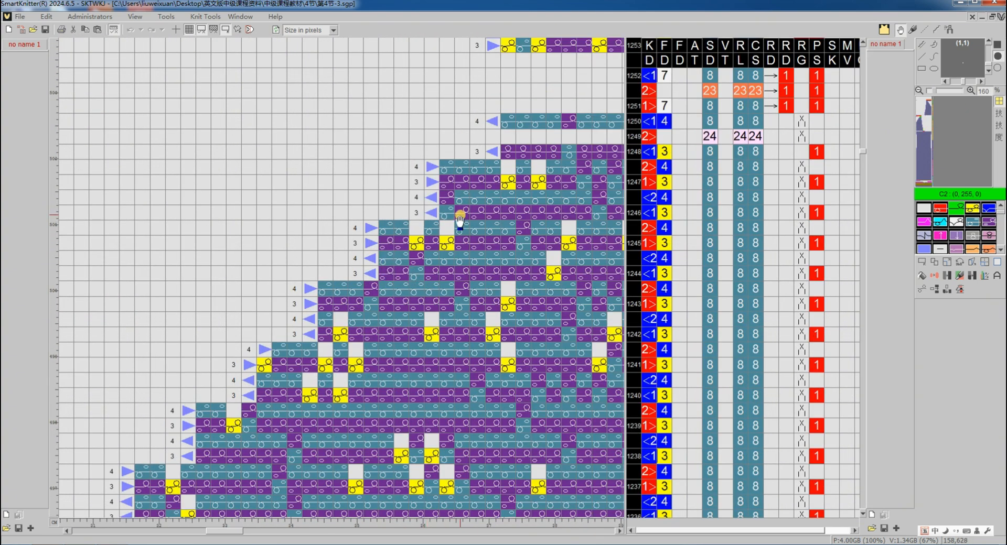
scroll(460, 219, up, 2)
scroll(530, 201, up, 3)
scroll(531, 201, right, 2)
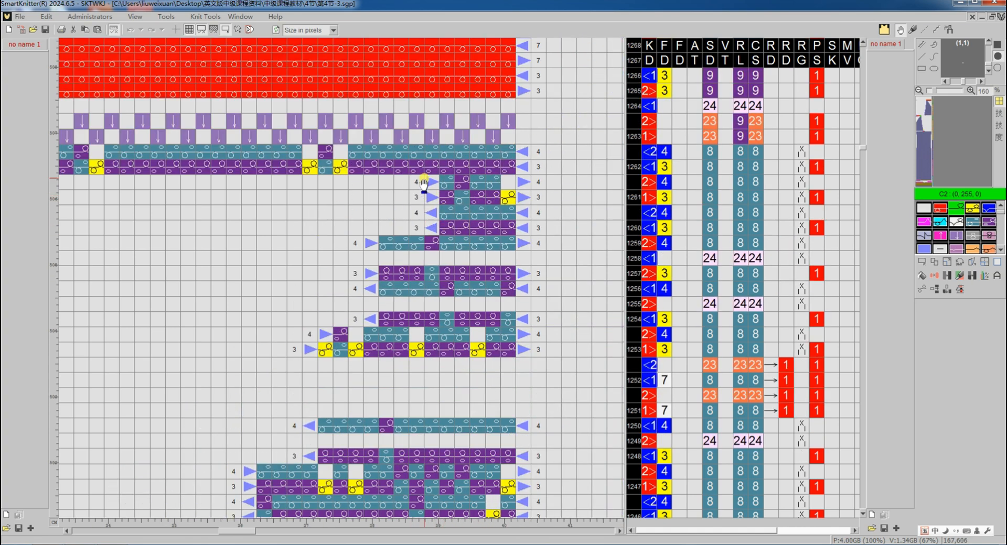
scroll(399, 97, up, 2)
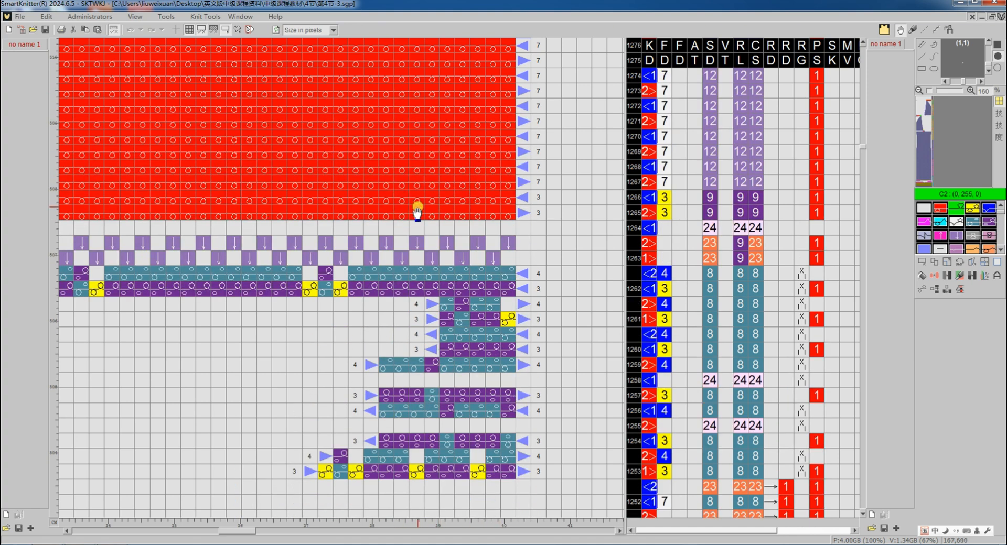
scroll(420, 210, down, 6)
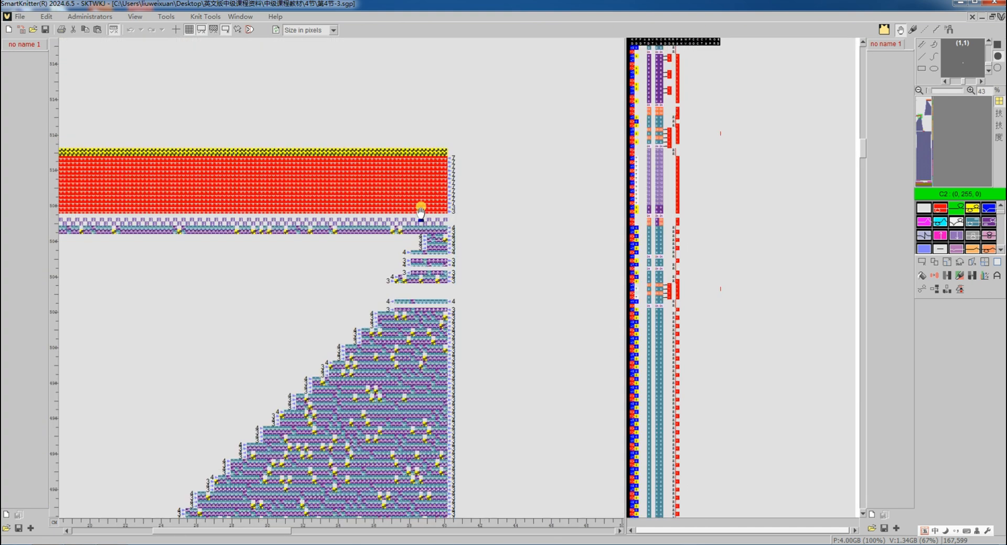
scroll(419, 227, down, 3)
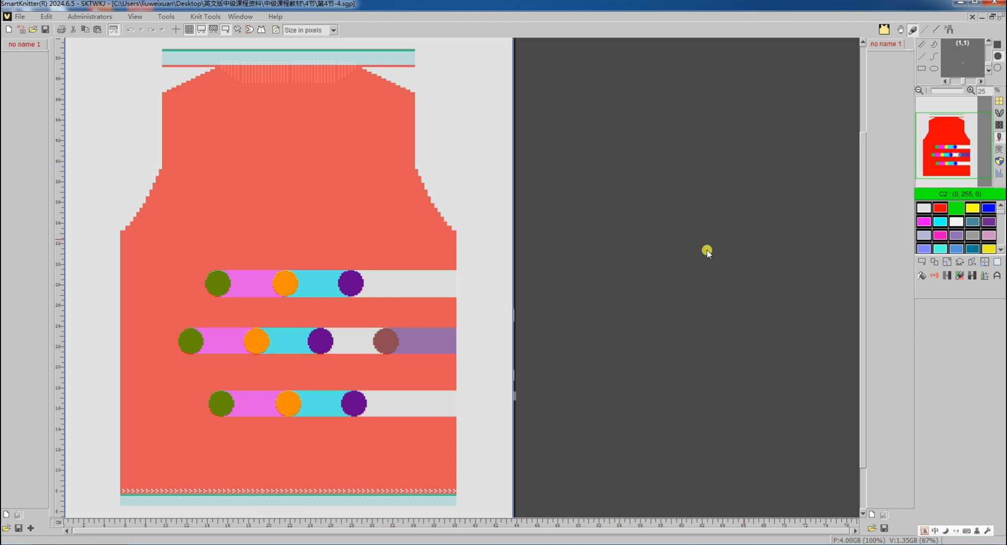
Review the feeder arrangement of the dotted vest pattern, translate it, and dismiss the resulting message.
click(999, 126)
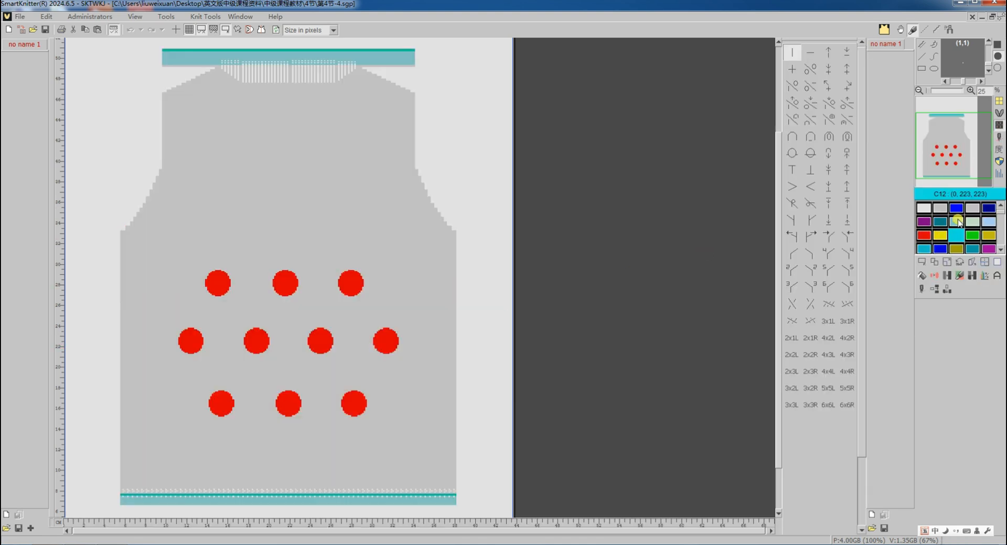
click(921, 290)
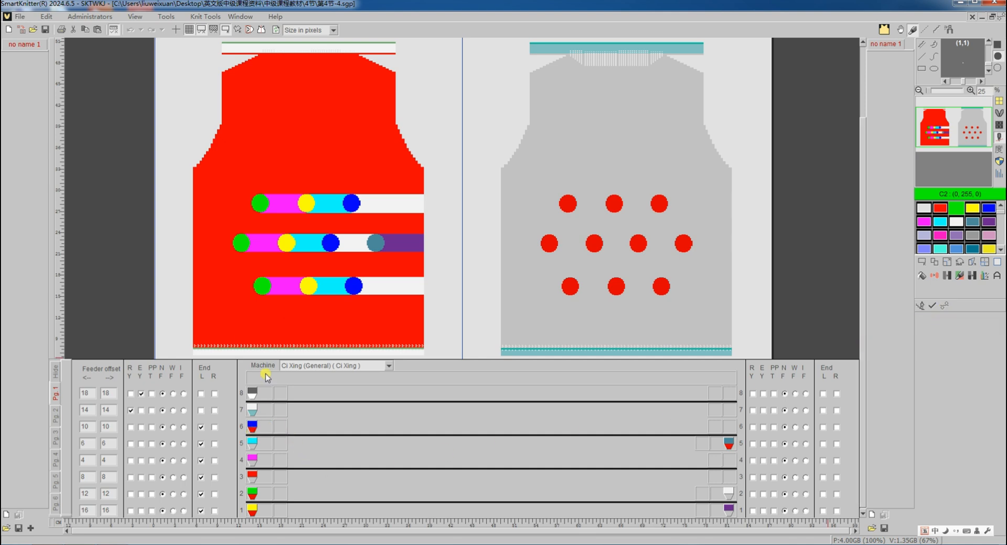
click(201, 427)
click(944, 306)
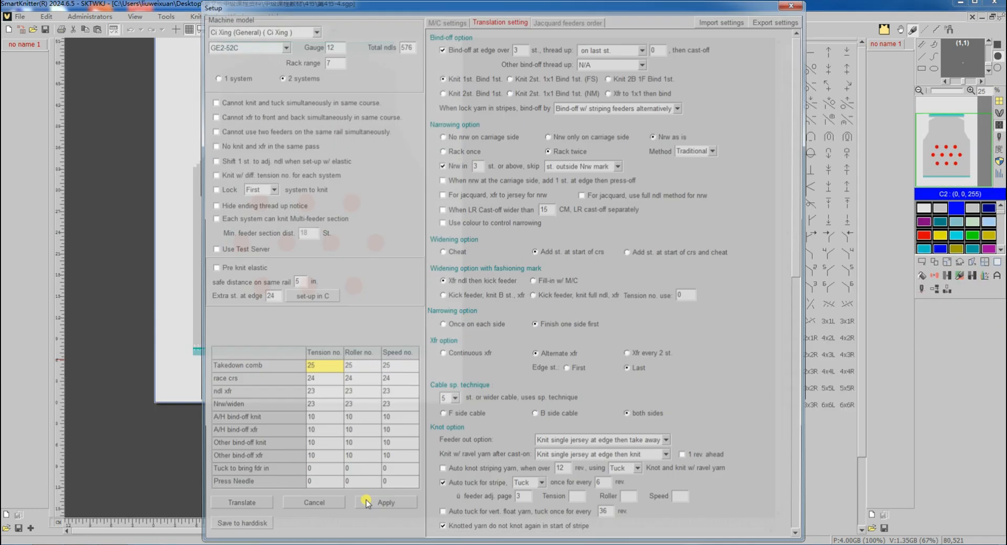
click(261, 502)
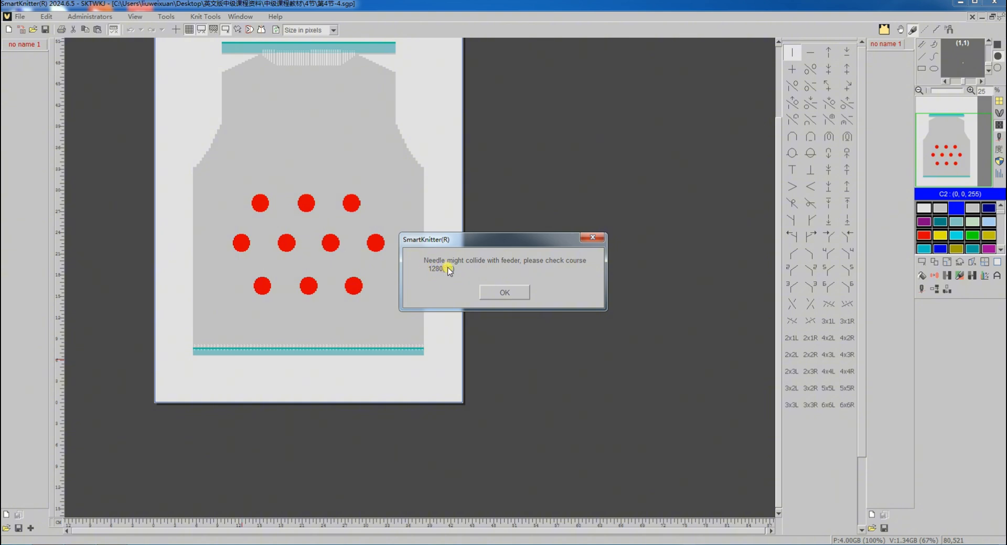
click(517, 296)
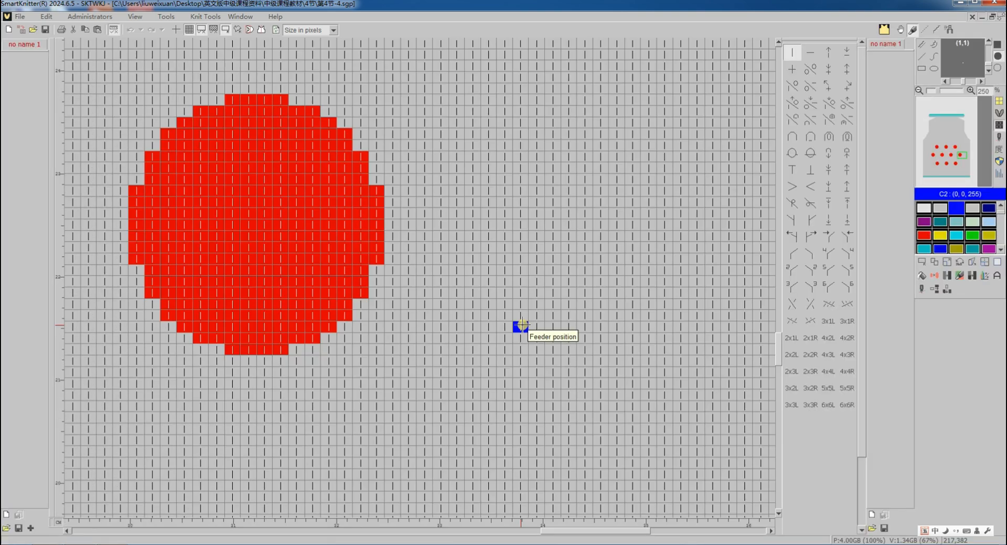
Move the teal-red feeder of the middle row's rightmost dot from rail 5 to the right end of rail 4.
scroll(326, 263, down, 5)
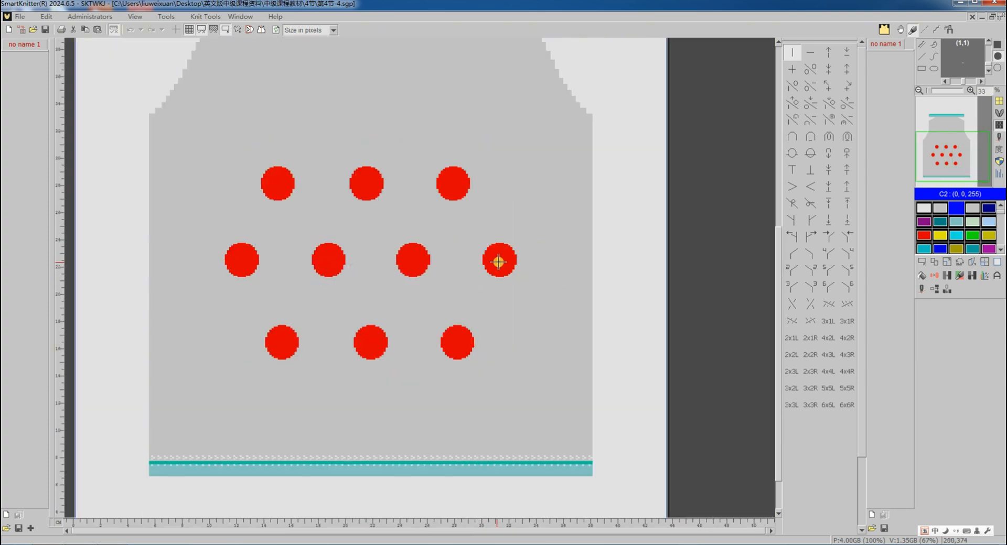
click(922, 290)
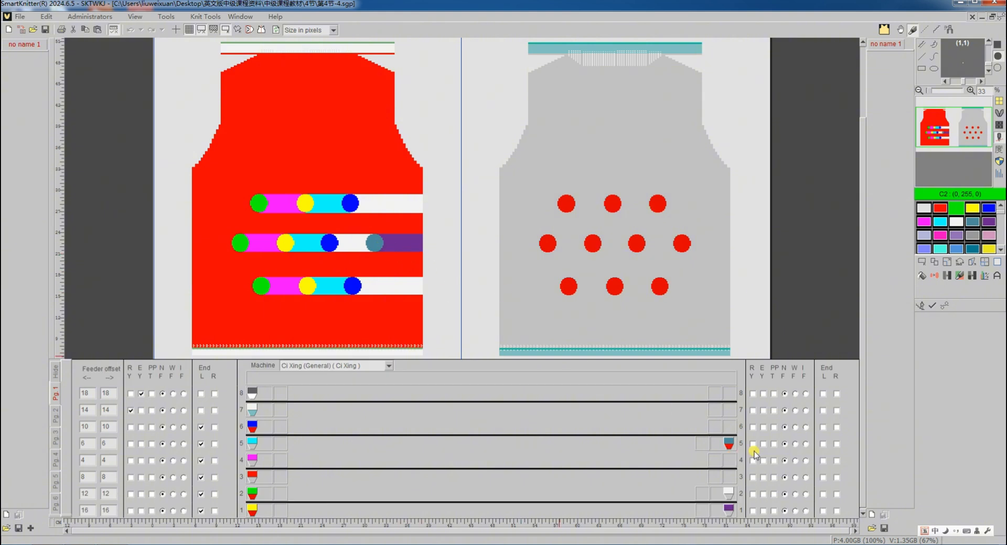
click(731, 444)
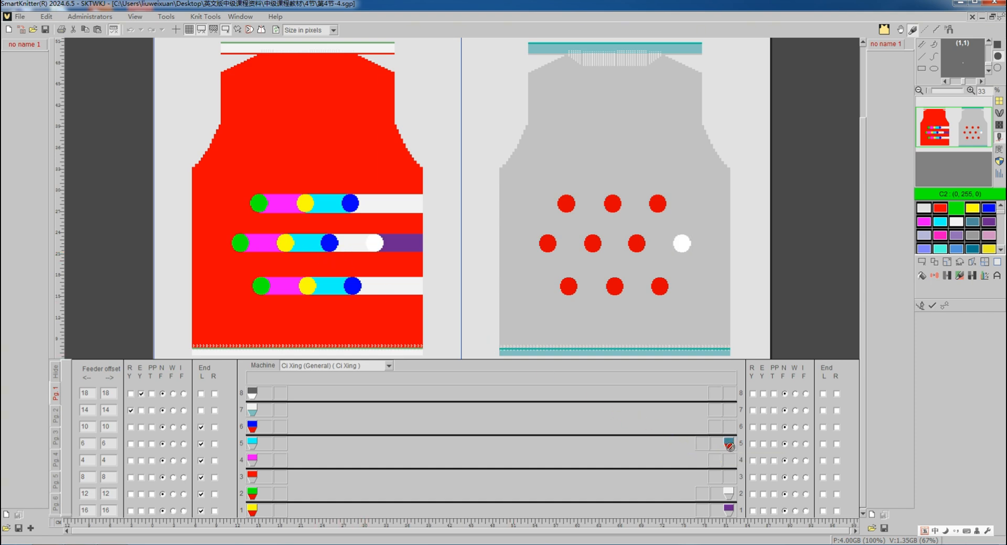
drag(728, 447, 730, 463)
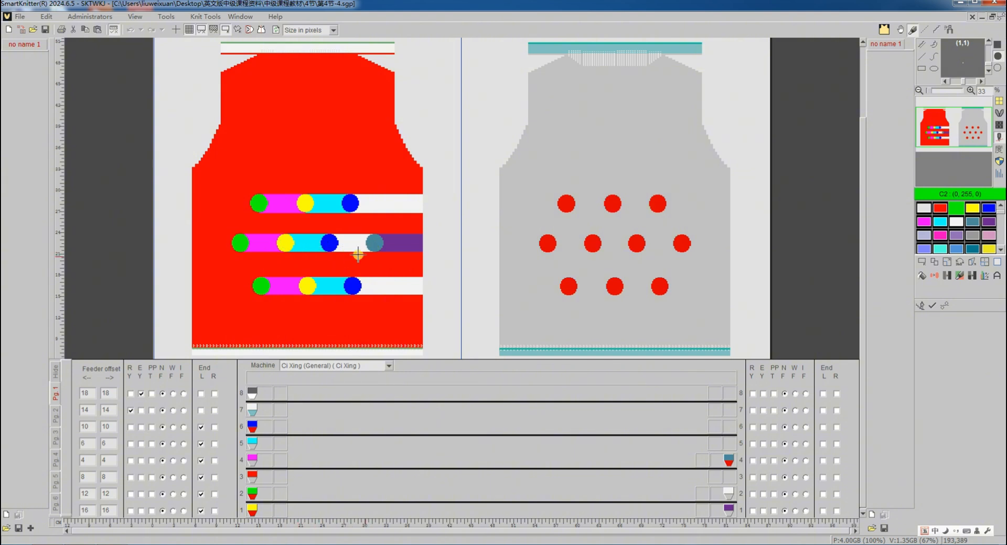
click(932, 309)
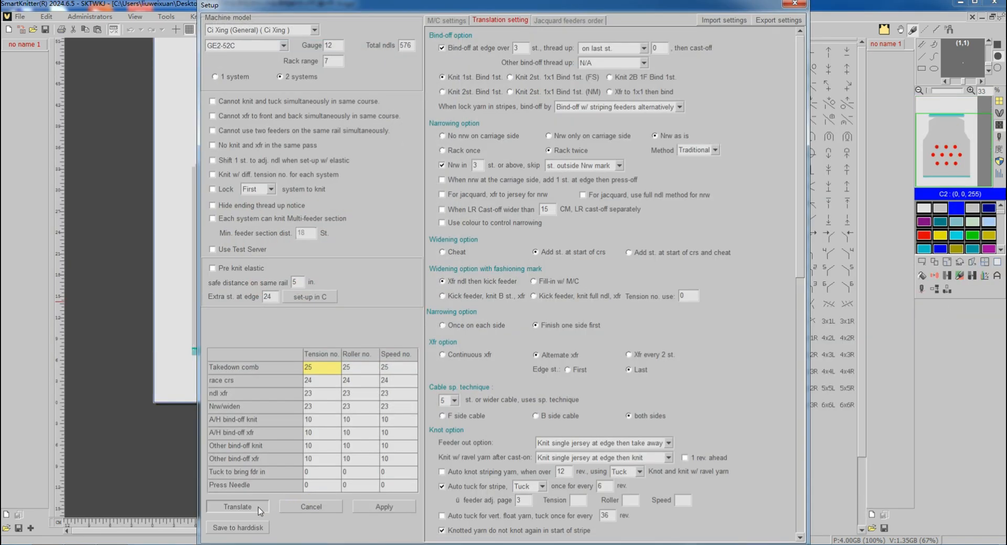
Retranslate the dotted vest with its rearranged feeders and examine the translated dot courses, comparing them with the dots in the pattern.
click(238, 508)
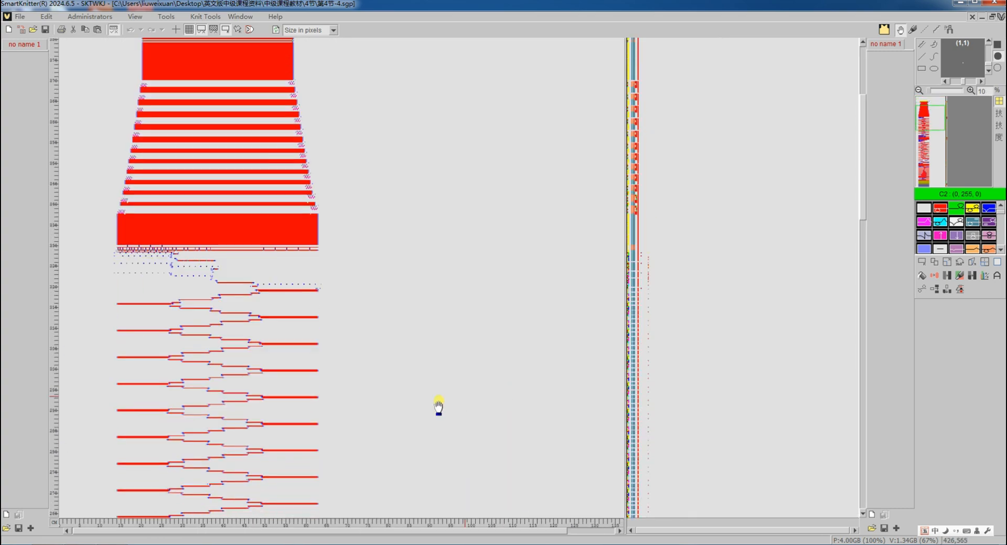
scroll(292, 409, down, 10)
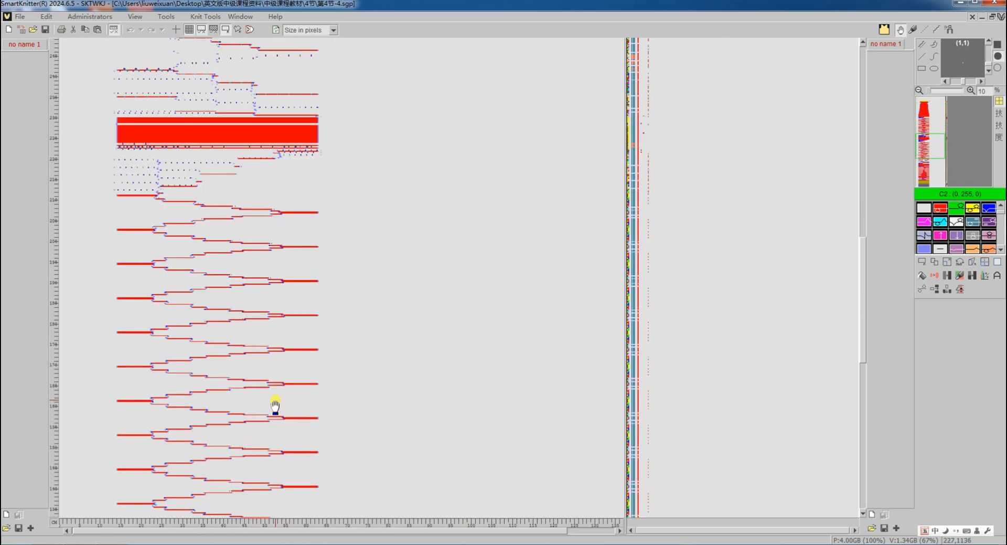
scroll(275, 406, up, 5)
scroll(274, 400, up, 3)
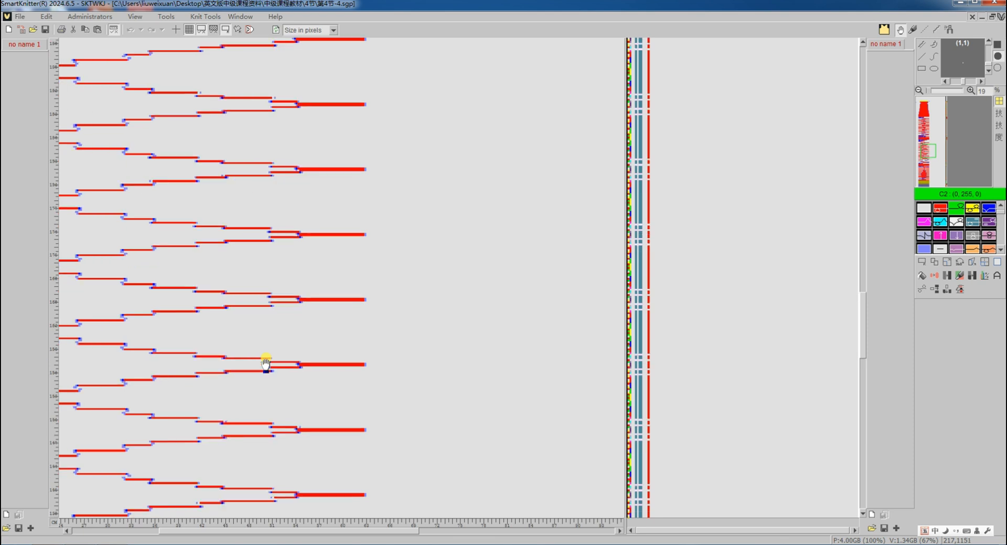
scroll(266, 363, left, 3)
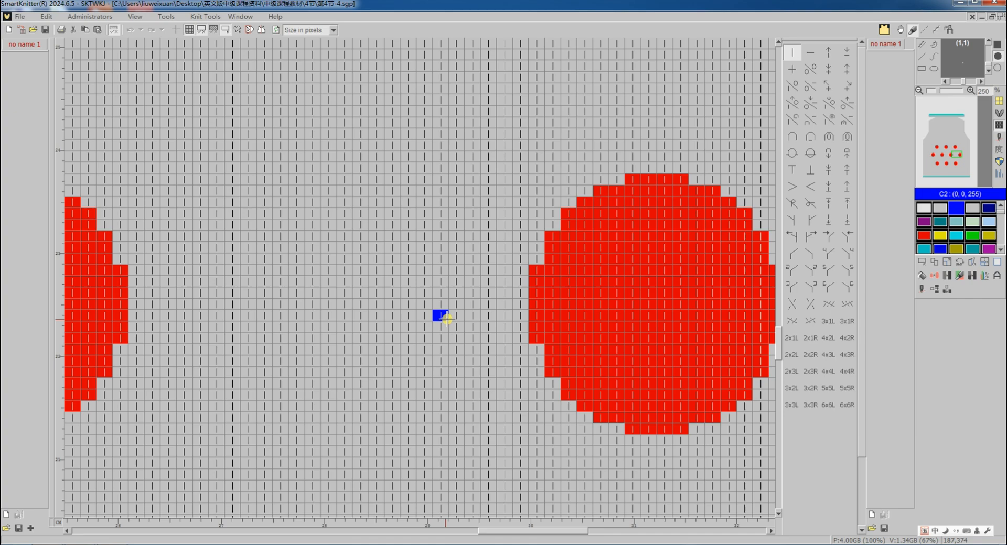
scroll(447, 318, down, 6)
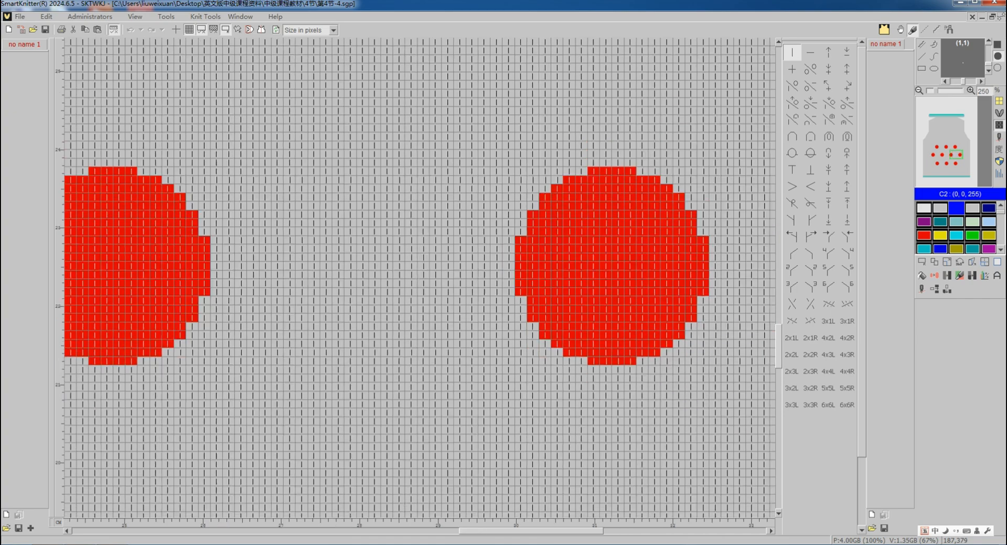
scroll(455, 333, down, 1)
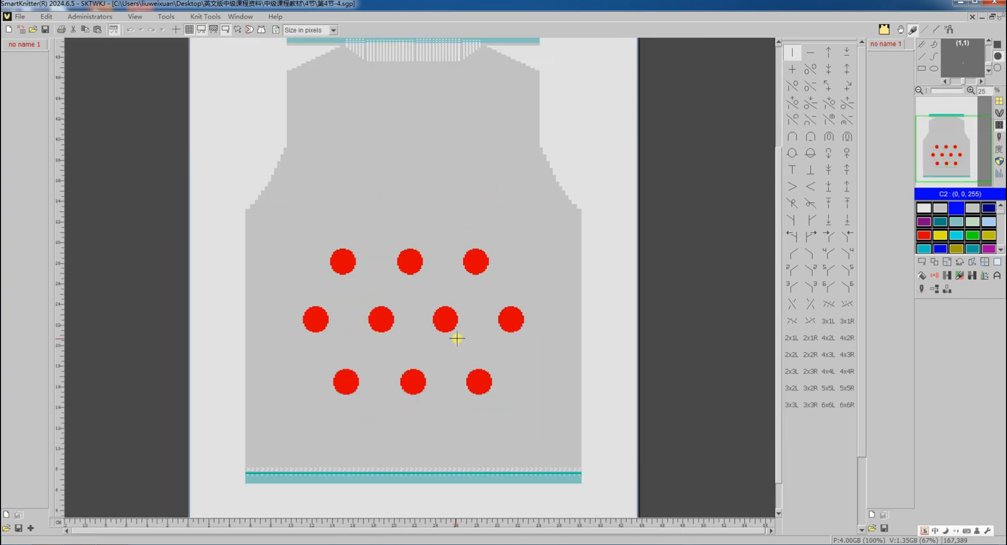